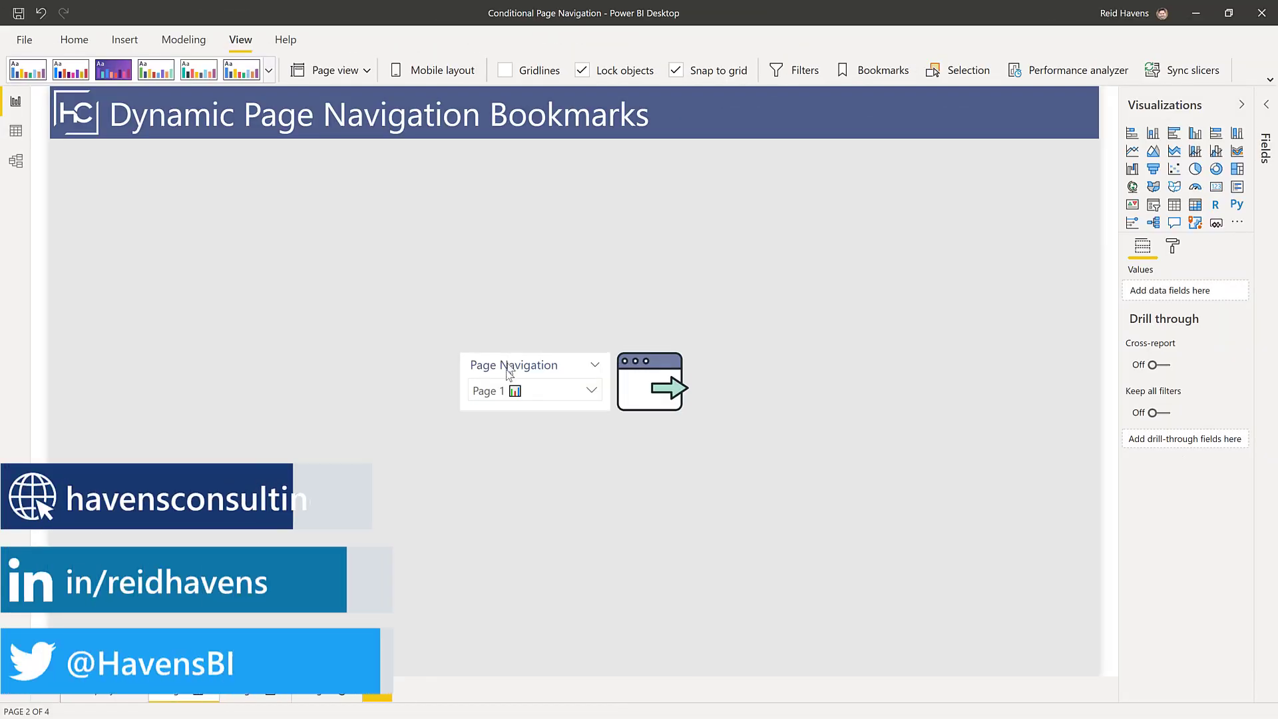
# Step: Confirm the Page Navigation slicer stays on Page 1, then select the navigation button
pyautogui.click(505, 370)
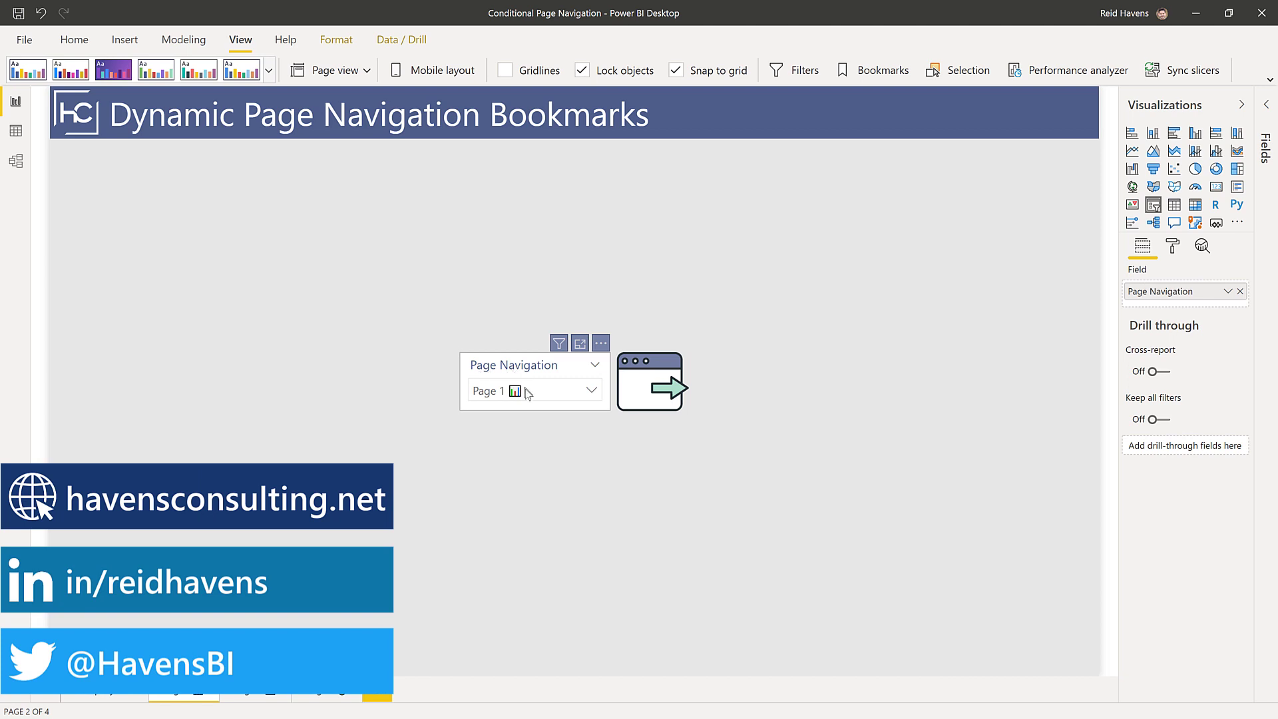
pyautogui.click(526, 393)
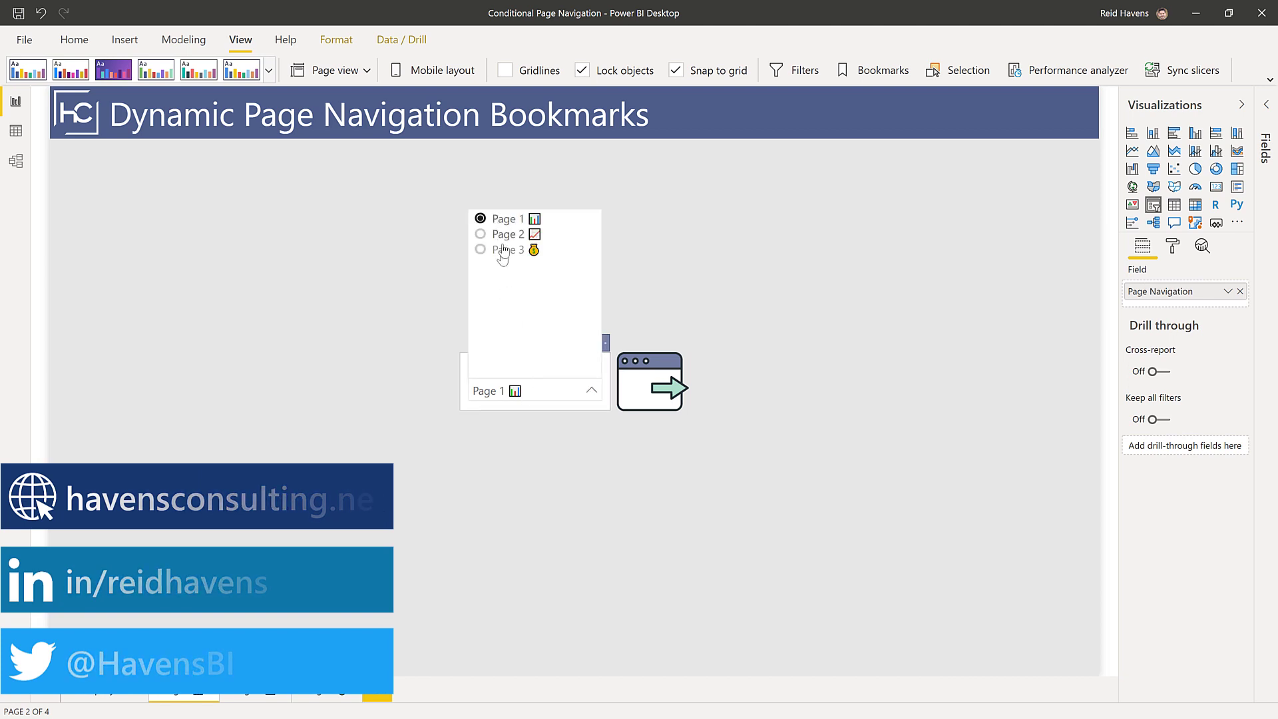
pyautogui.click(533, 392)
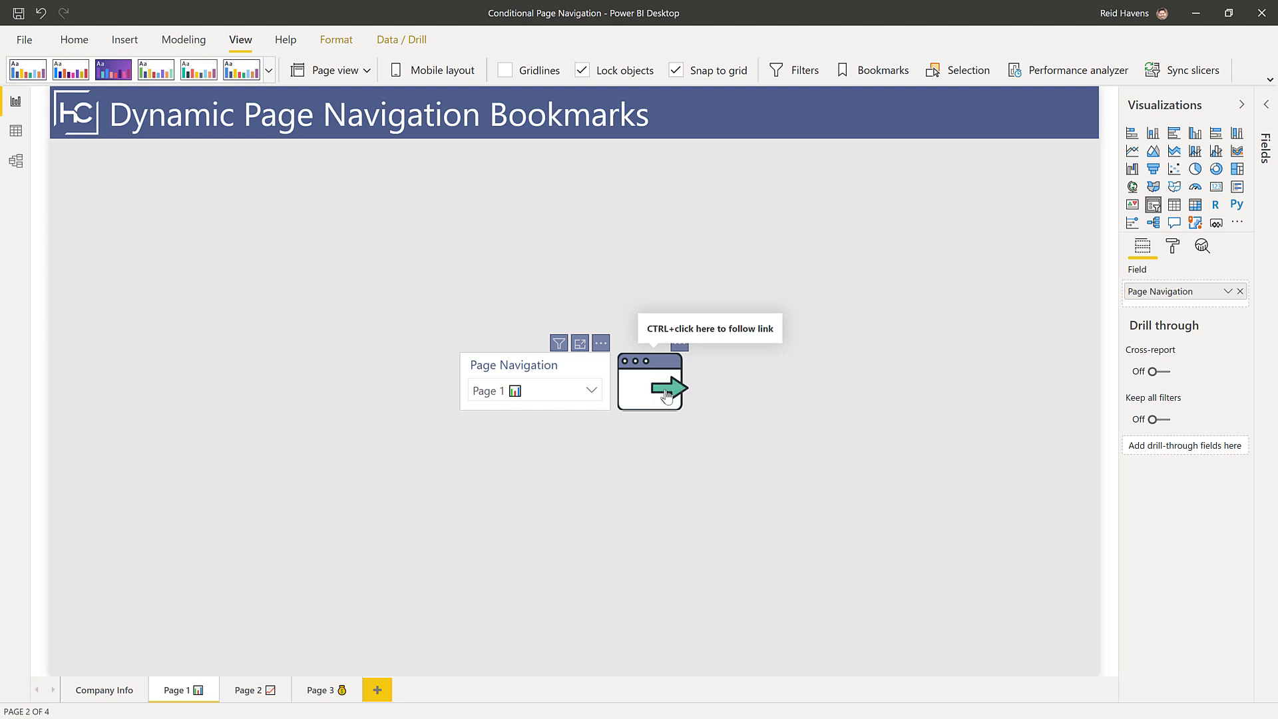
pyautogui.click(666, 397)
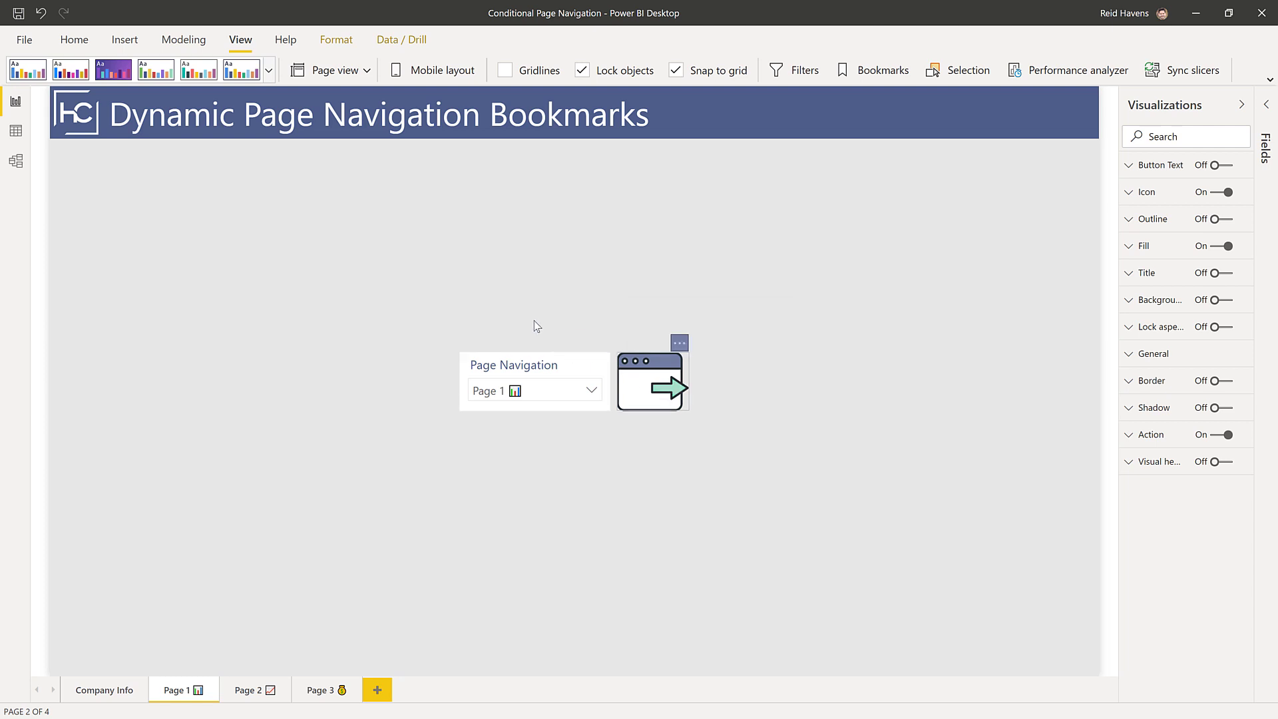
pyautogui.click(510, 395)
pyautogui.click(510, 237)
pyautogui.keyDown('ctrl'); pyautogui.click(653, 374); pyautogui.keyUp('ctrl')
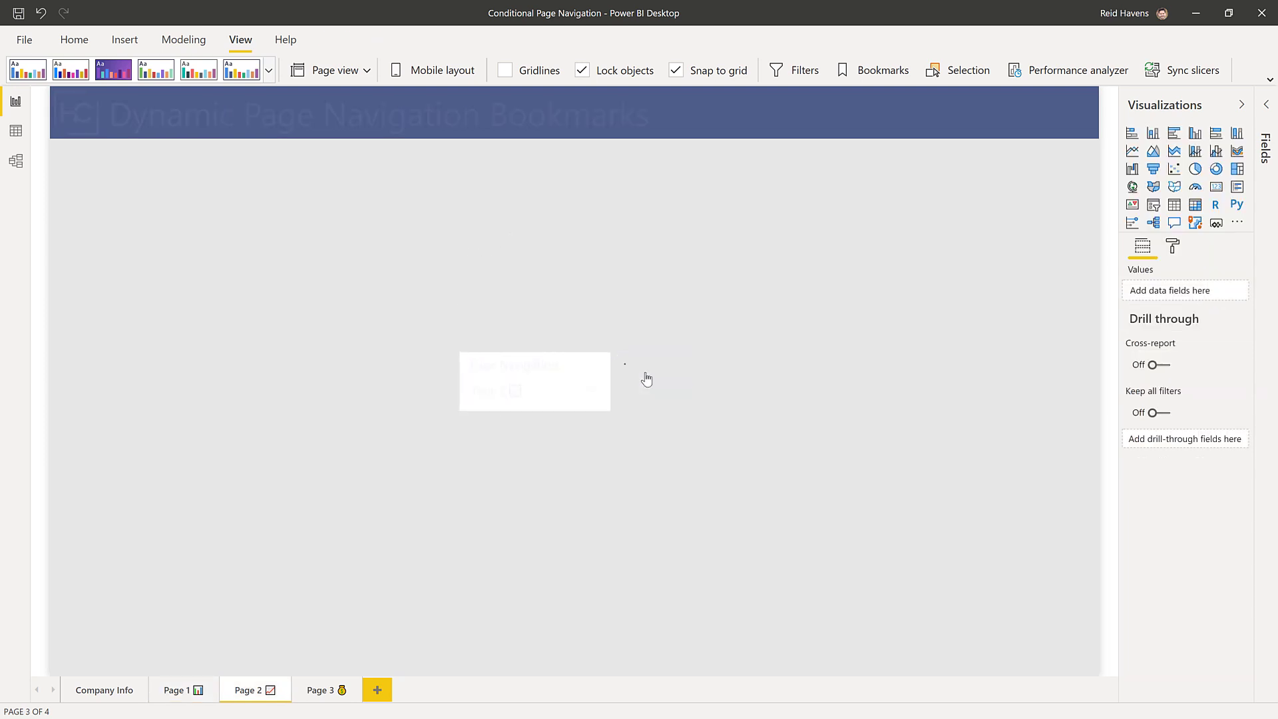
pyautogui.click(545, 393)
pyautogui.click(516, 249)
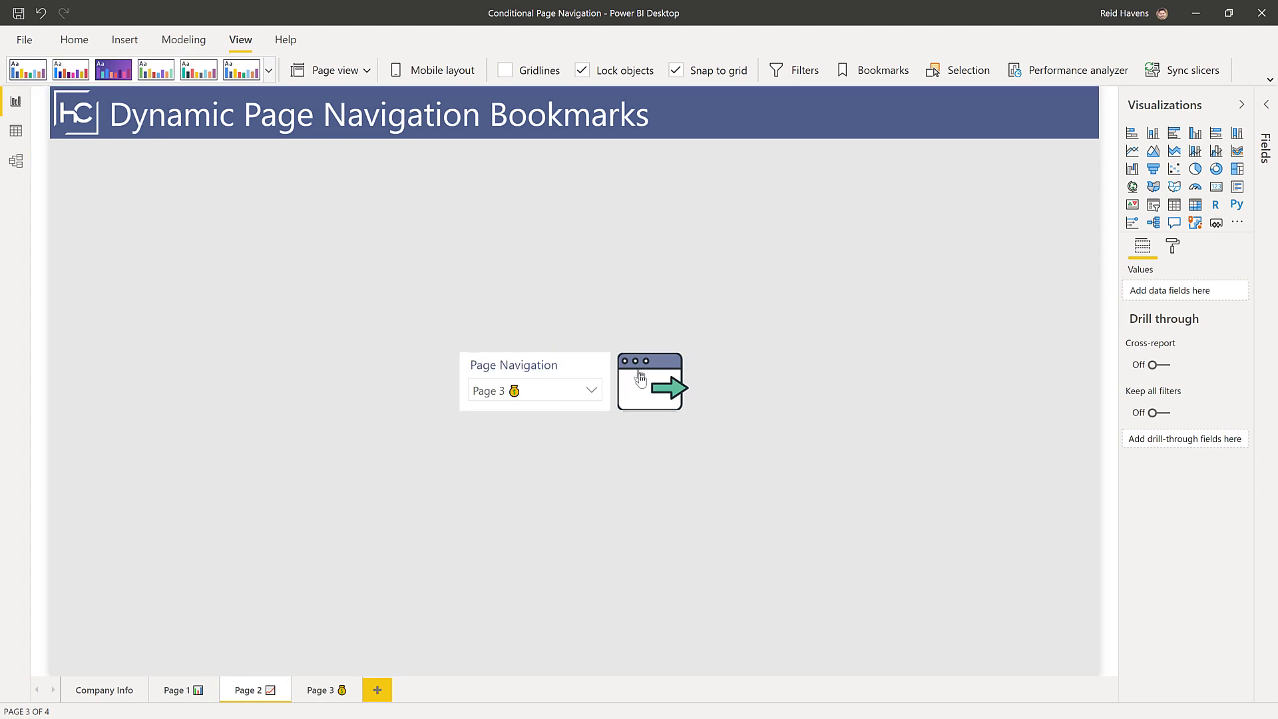
pyautogui.keyDown('ctrl'); pyautogui.click(640, 378); pyautogui.keyUp('ctrl')
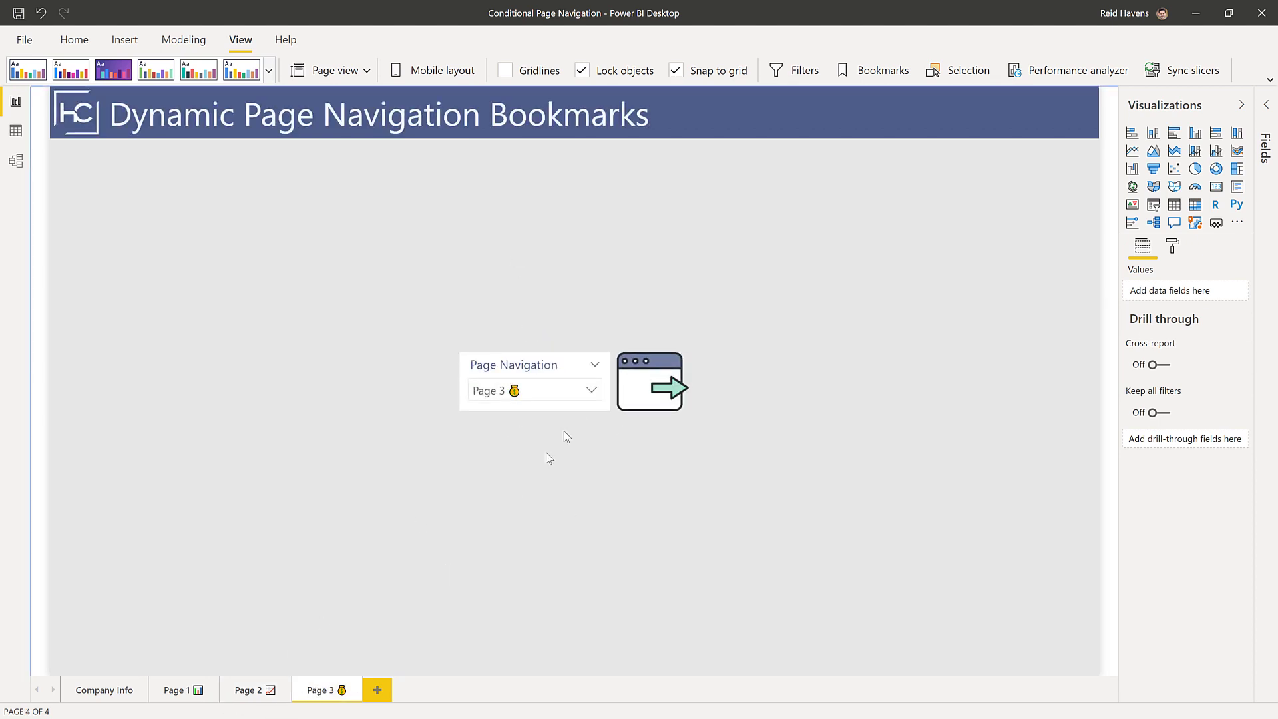
pyautogui.click(543, 374)
pyautogui.click(534, 394)
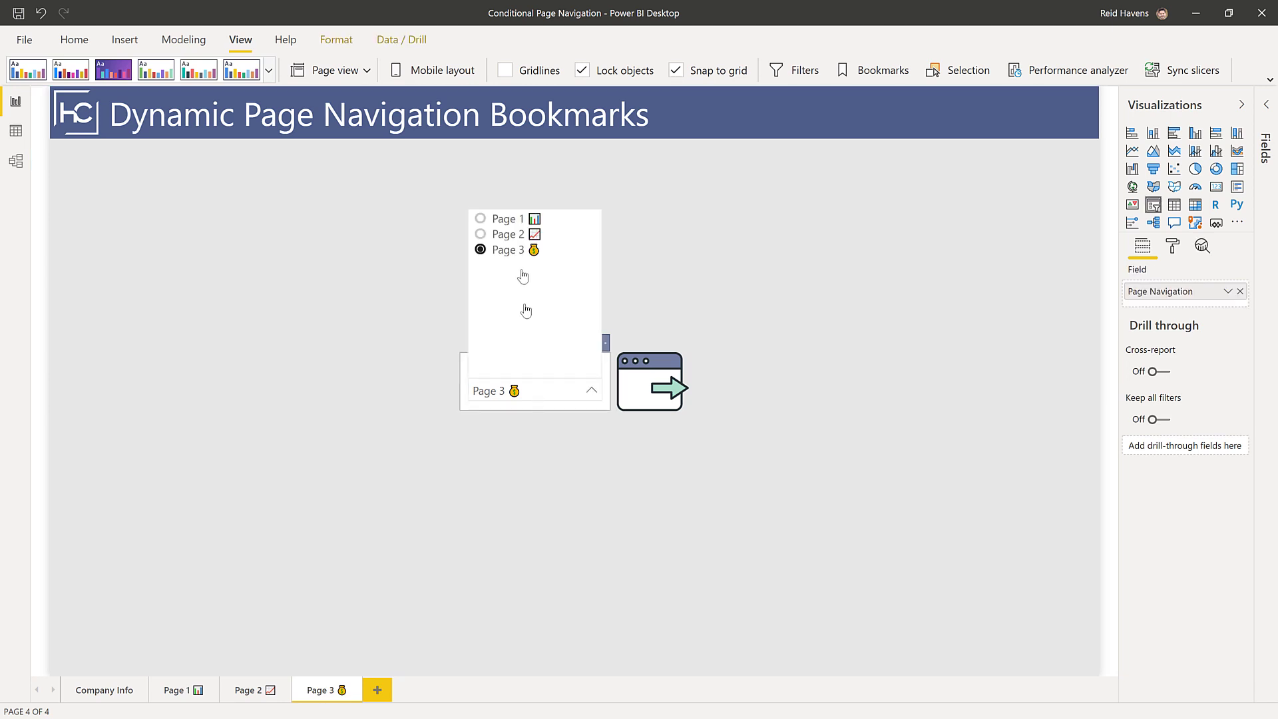
pyautogui.click(515, 214)
pyautogui.keyDown('ctrl'); pyautogui.click(636, 396); pyautogui.keyUp('ctrl')
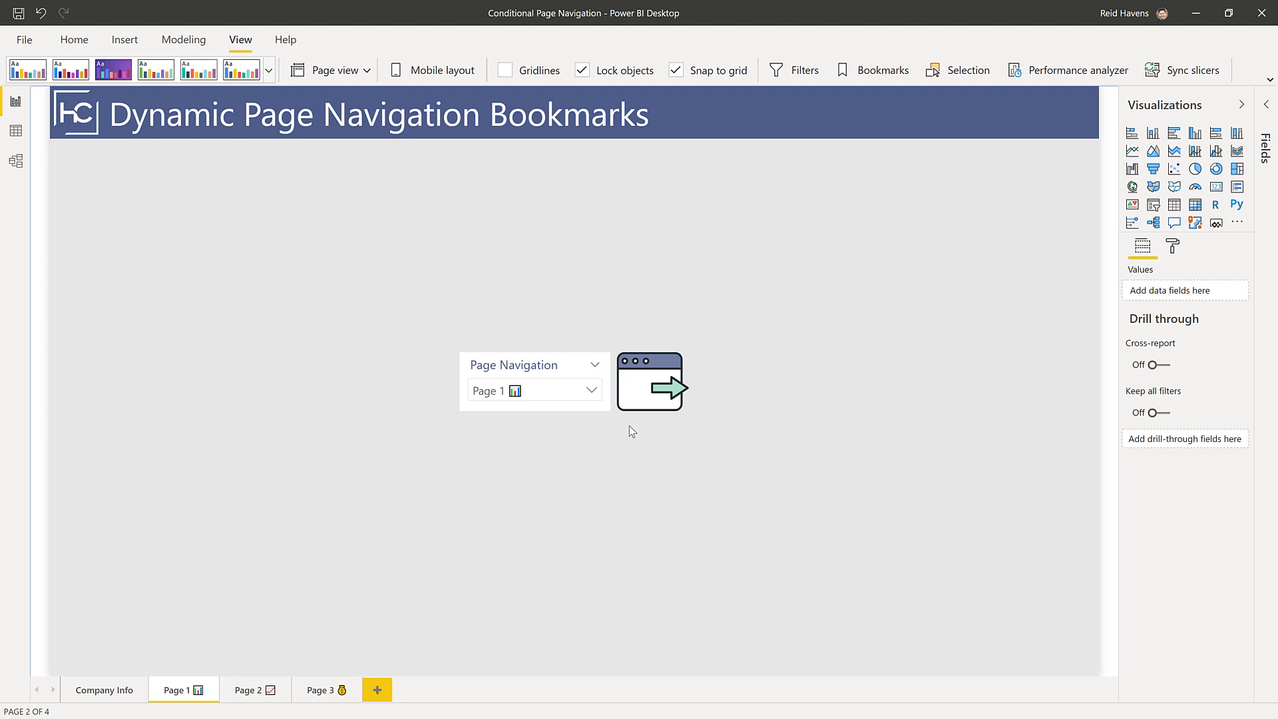
# Step: In the button's Action settings, clear Destination to None and switch it to a conditional fx destination
pyautogui.click(631, 372)
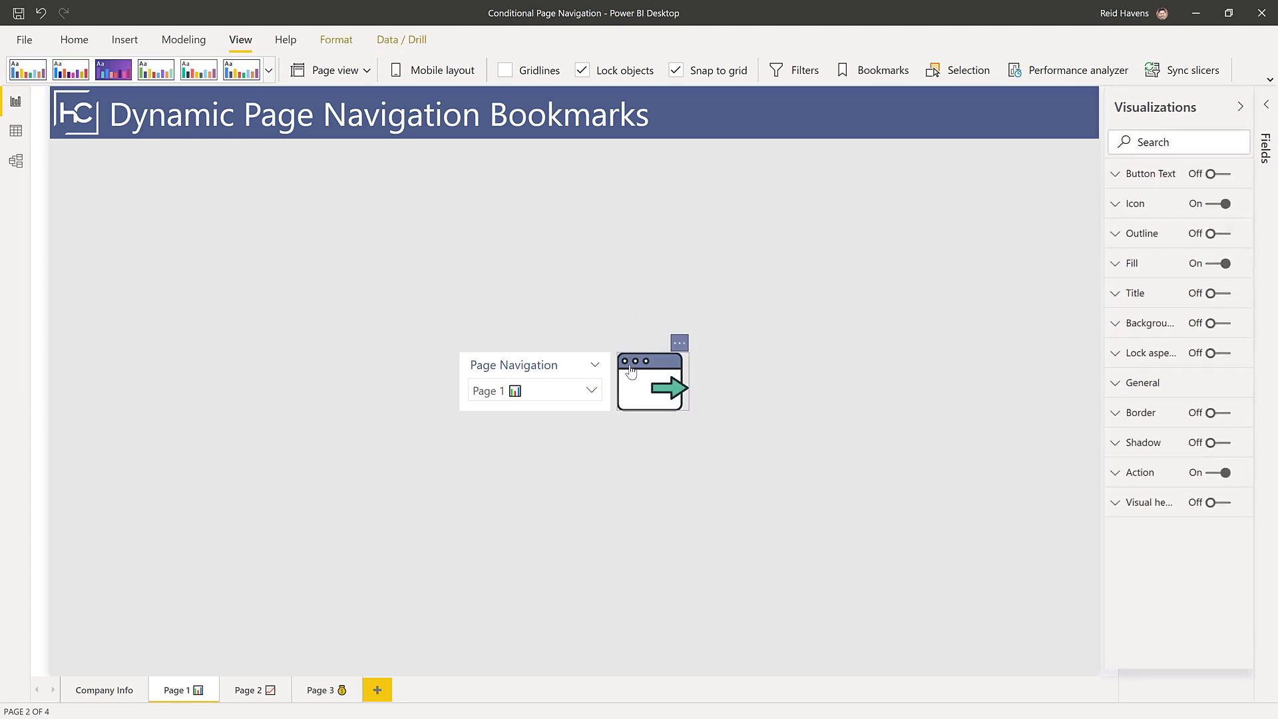
pyautogui.click(1126, 499)
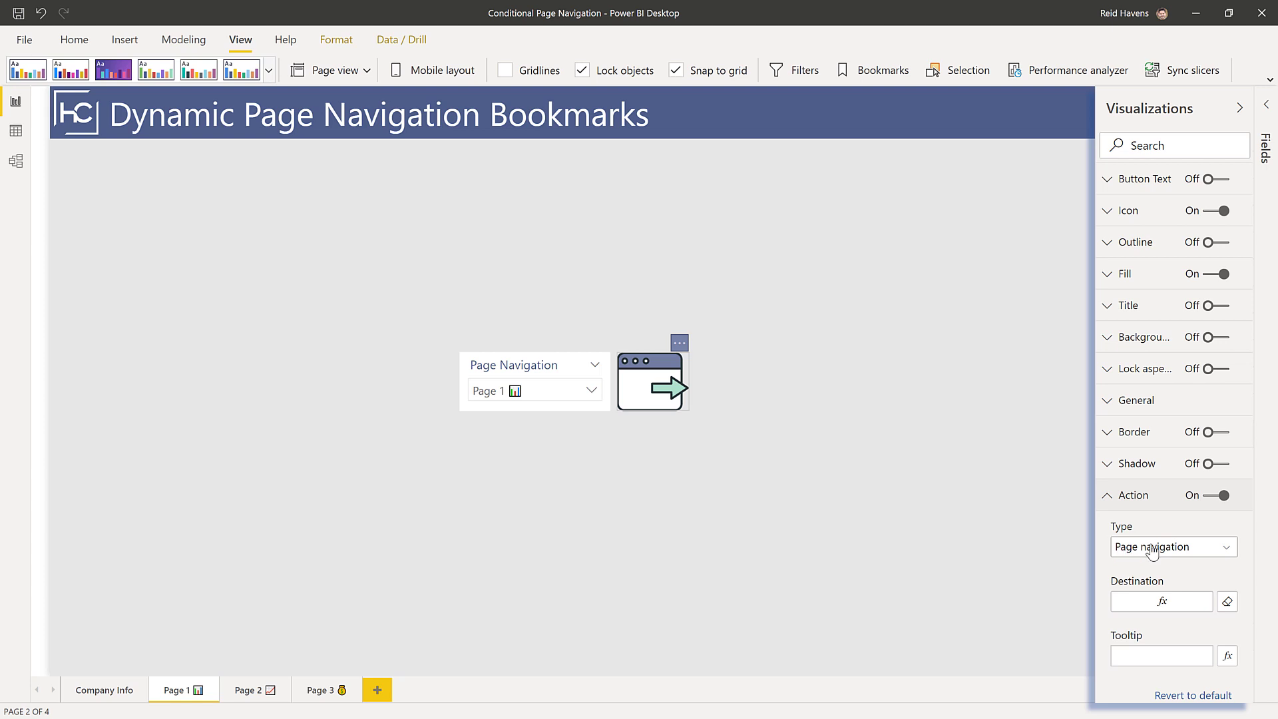
pyautogui.click(1228, 603)
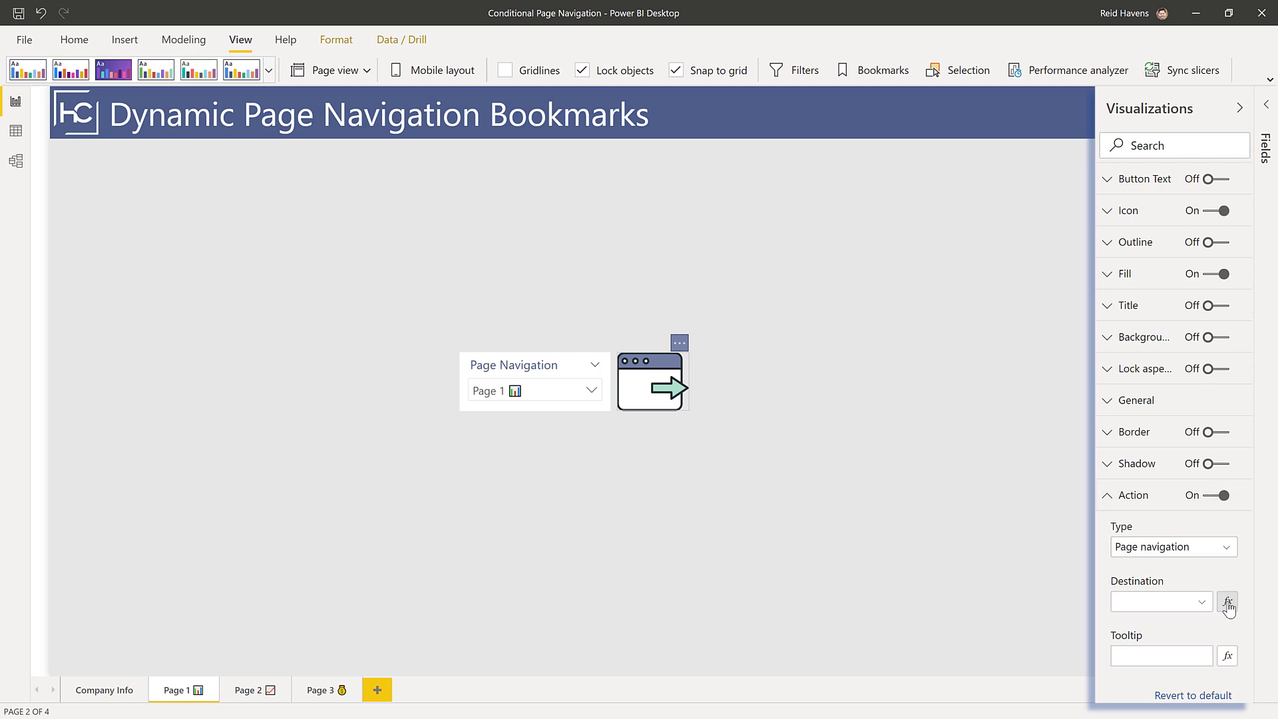
pyautogui.click(1165, 603)
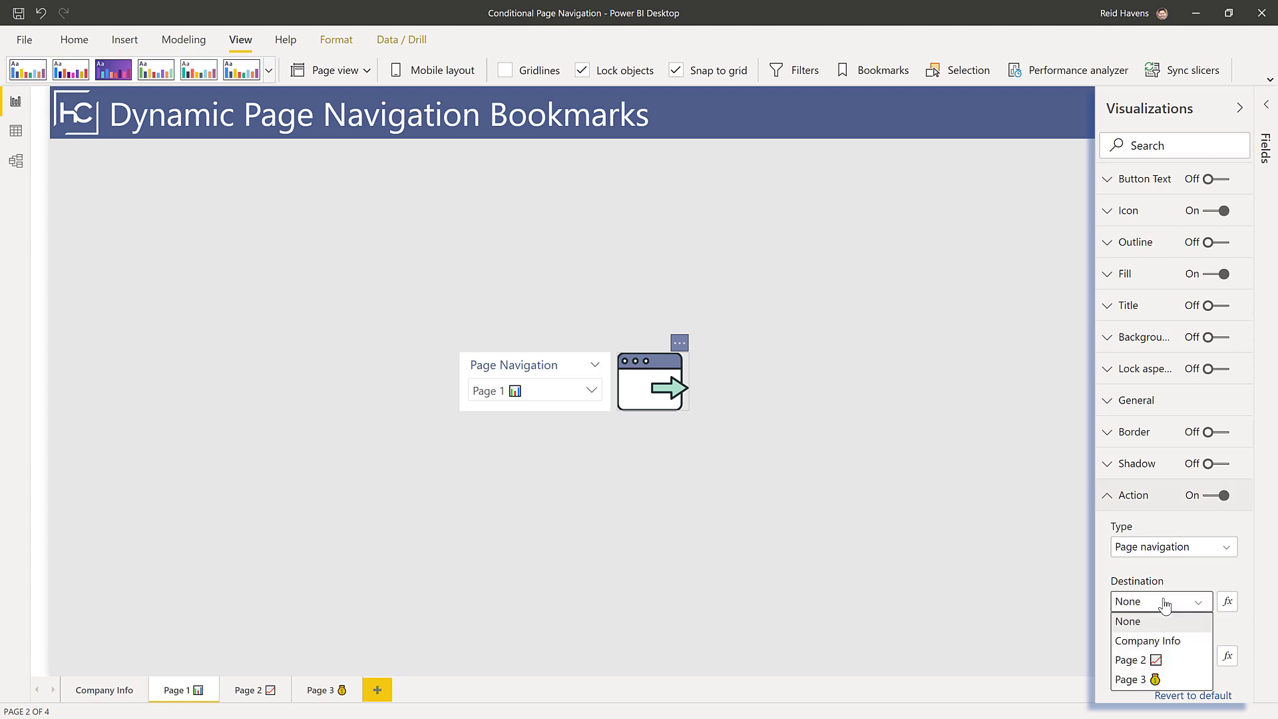
pyautogui.click(1164, 602)
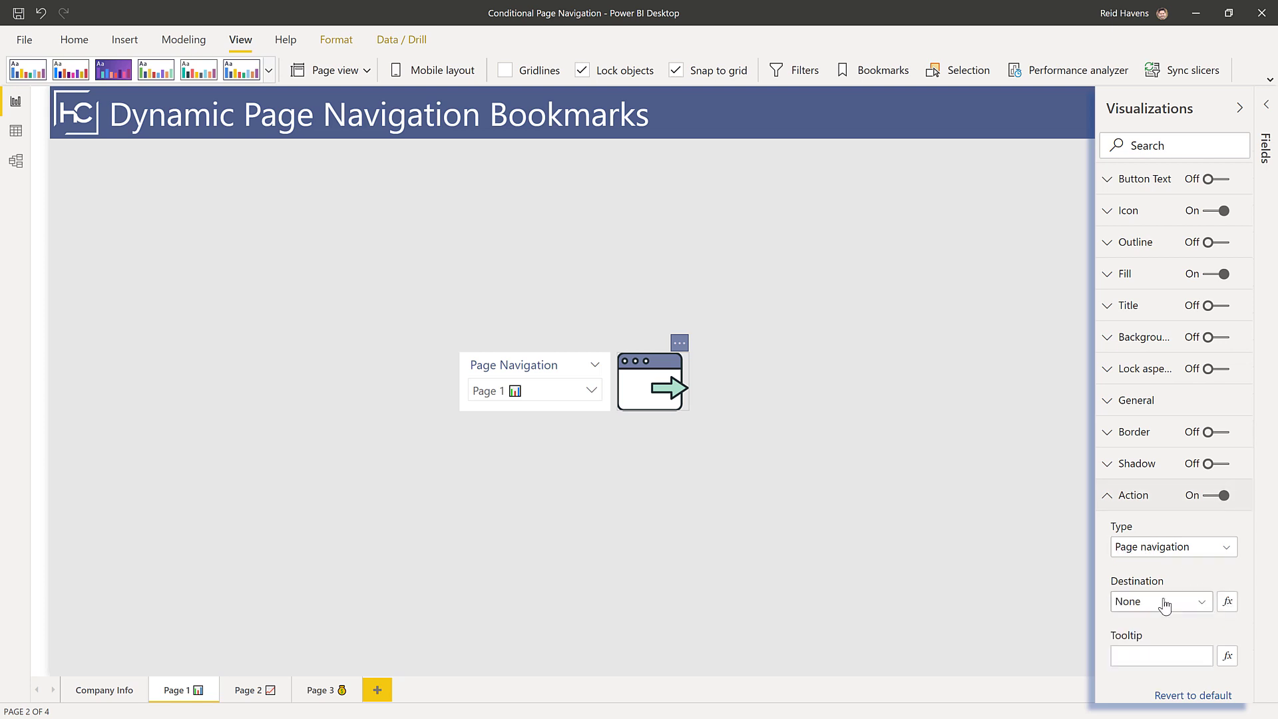
pyautogui.click(1227, 603)
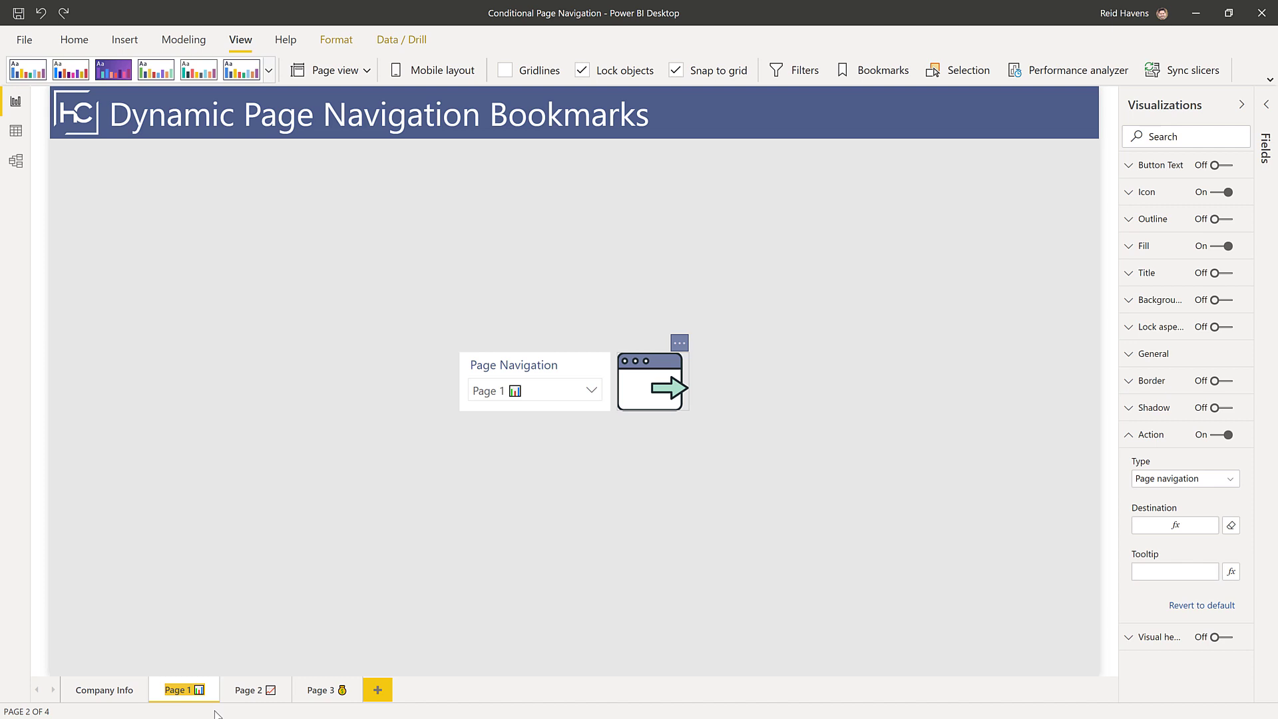
# Step: Drag the Page Name field from the Page Navigation table onto the report canvas
pyautogui.click(1266, 105)
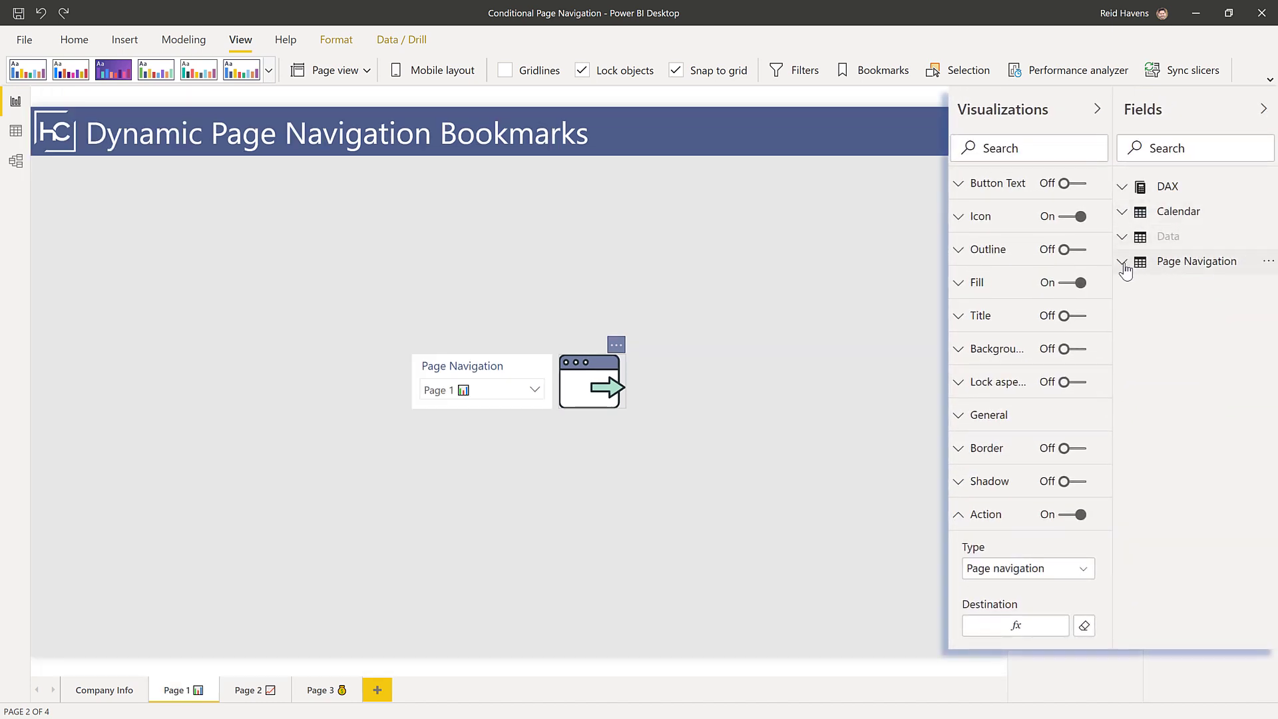
pyautogui.click(1125, 266)
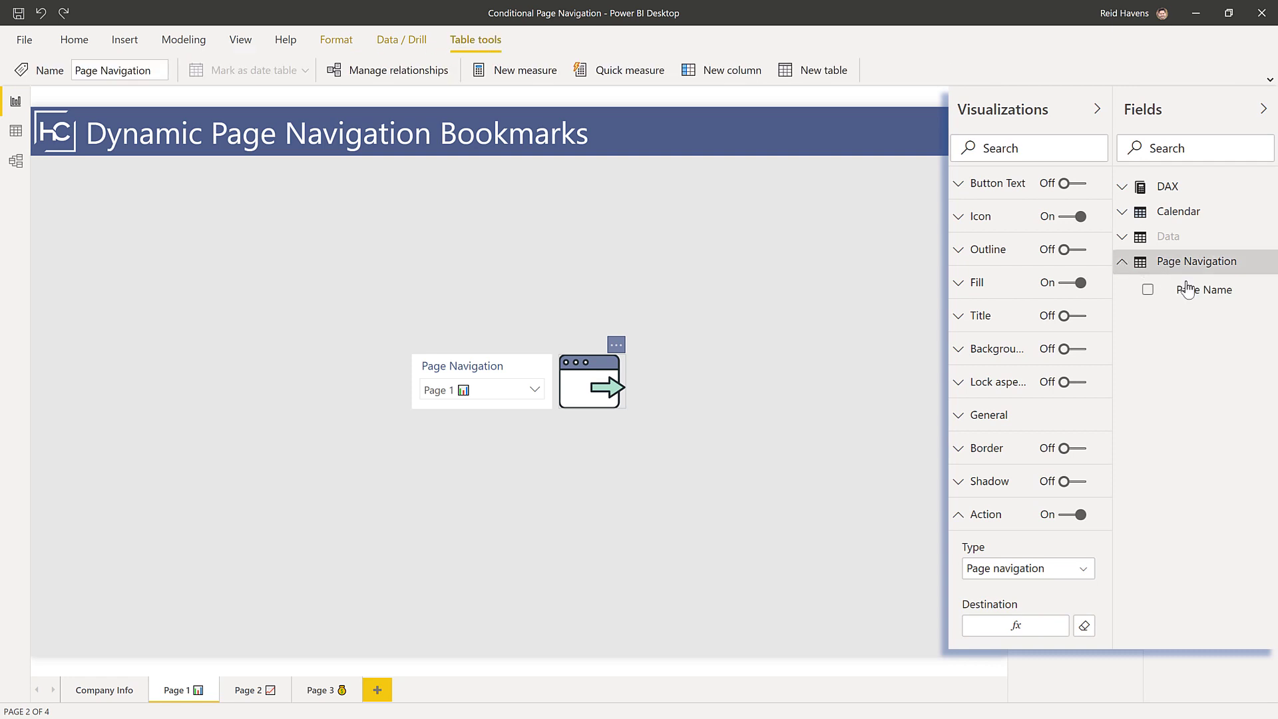
pyautogui.moveTo(1188, 293); pyautogui.dragTo(682, 280)
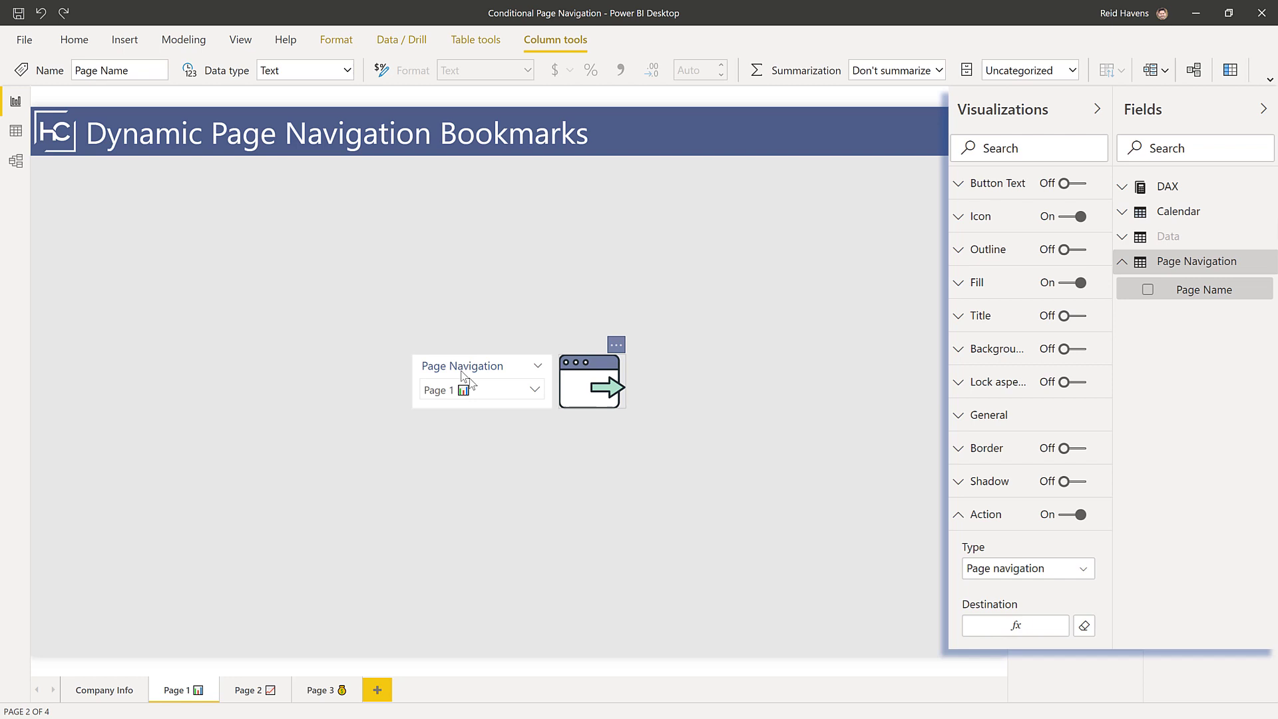
# Step: Review the Page Selection measure's SELECTEDVALUE formula and place it on the report as a card
pyautogui.click(1127, 189)
pyautogui.click(1198, 258)
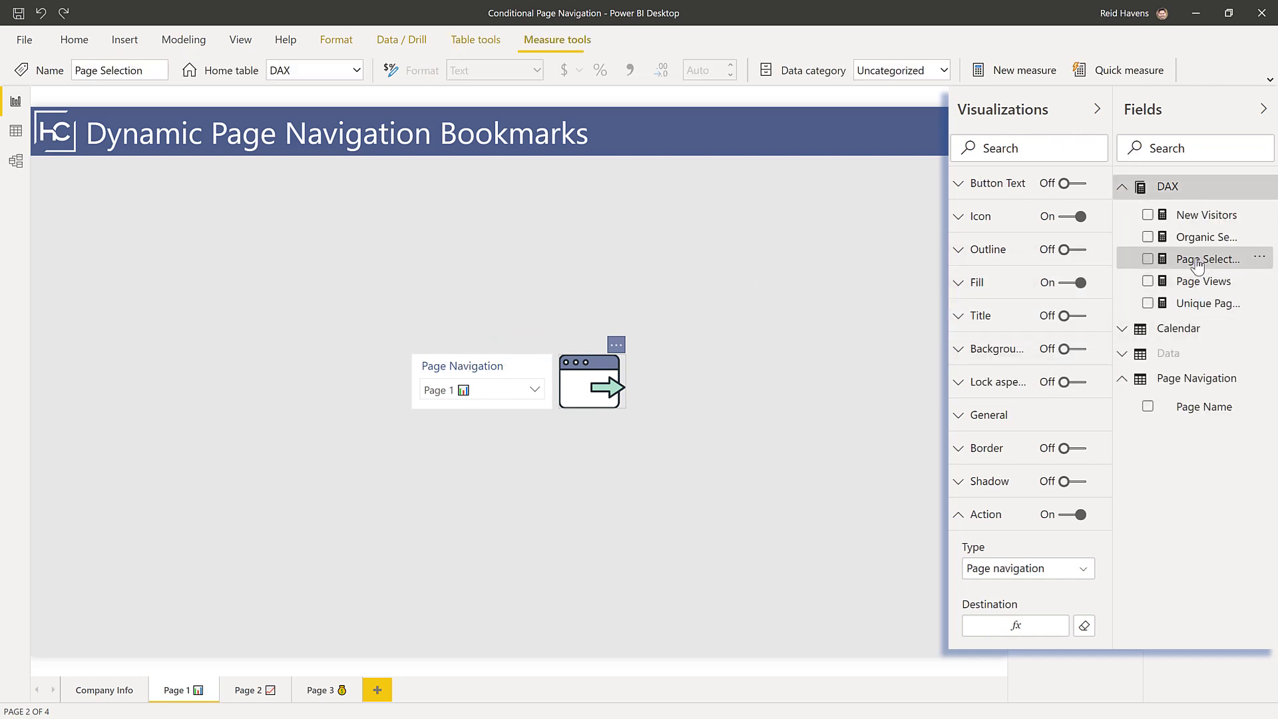
pyautogui.moveTo(189, 98); pyautogui.dragTo(434, 101)
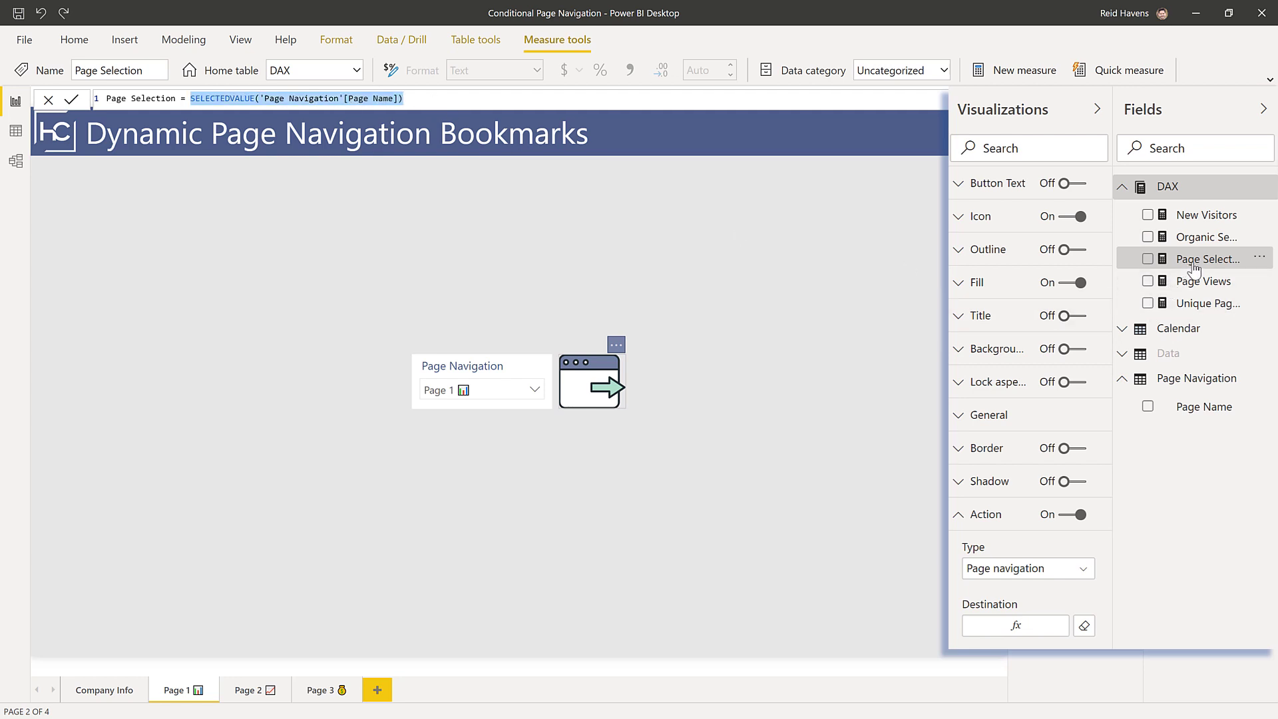
pyautogui.moveTo(1202, 260); pyautogui.dragTo(835, 245)
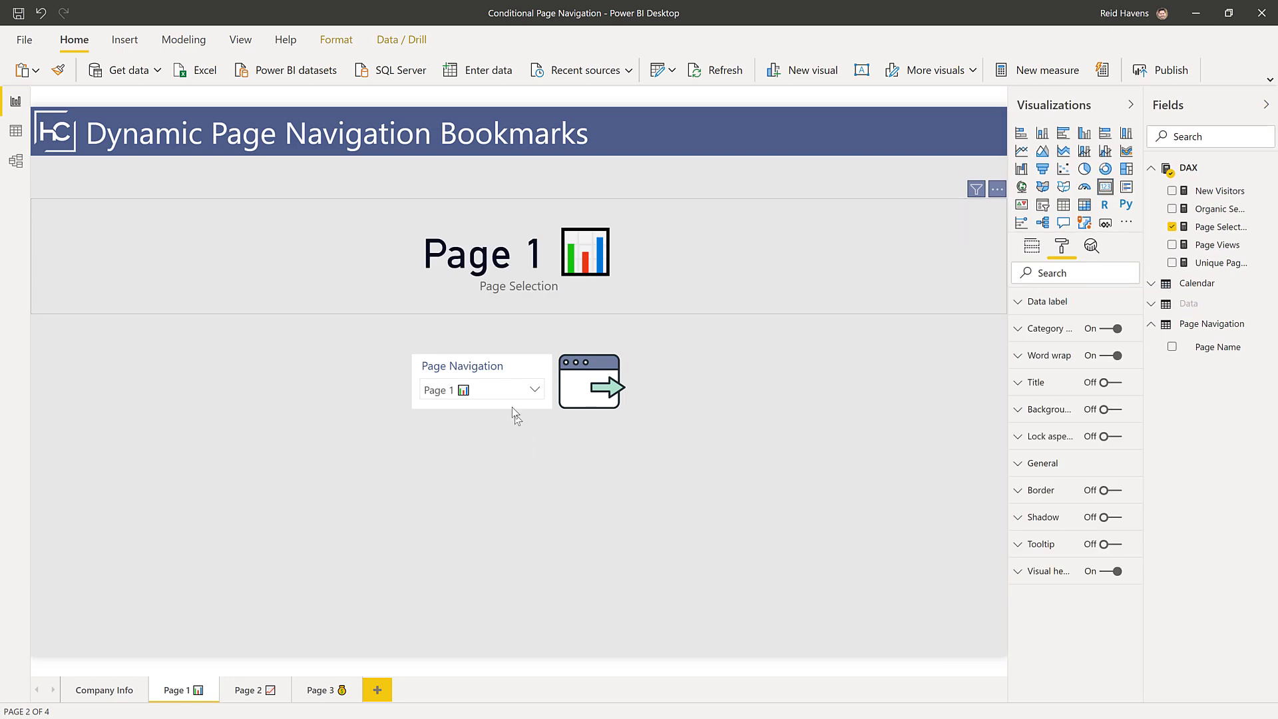
# Step: Change the slicer from Page 1 to Page 2, then Page 3, and select the navigation button
pyautogui.click(494, 395)
pyautogui.click(465, 244)
pyautogui.click(464, 391)
pyautogui.click(467, 259)
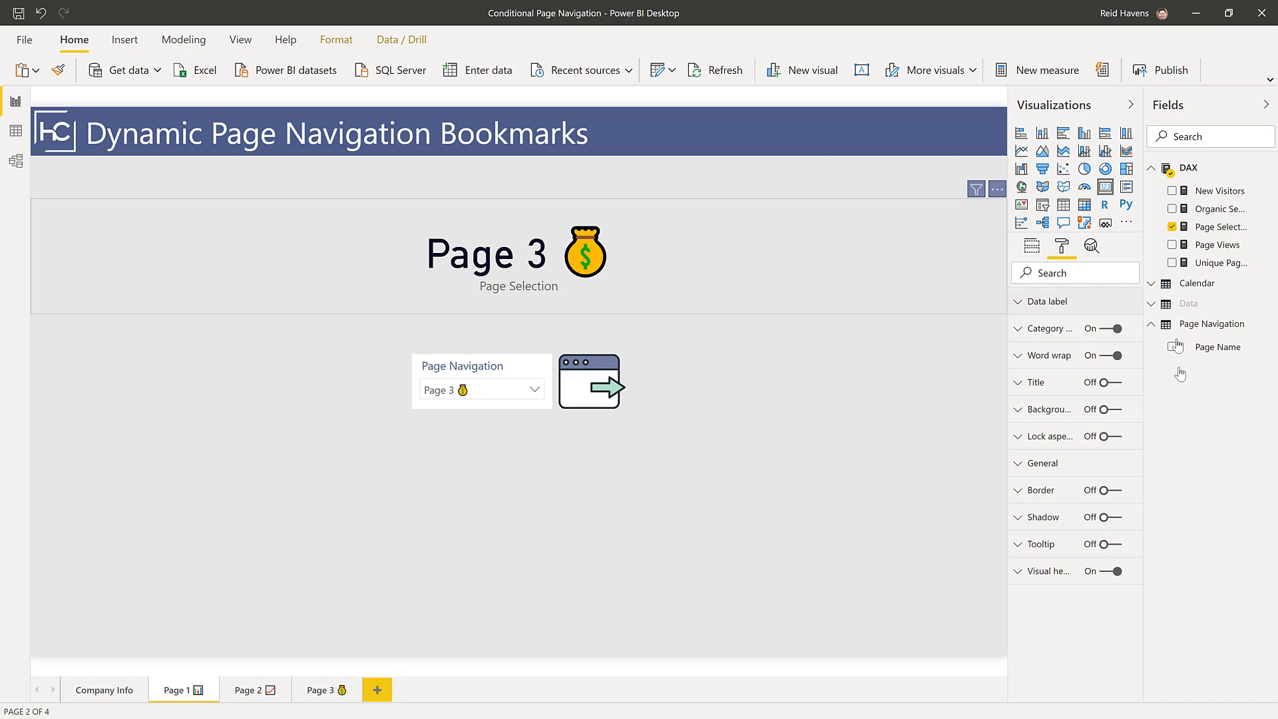
pyautogui.click(602, 386)
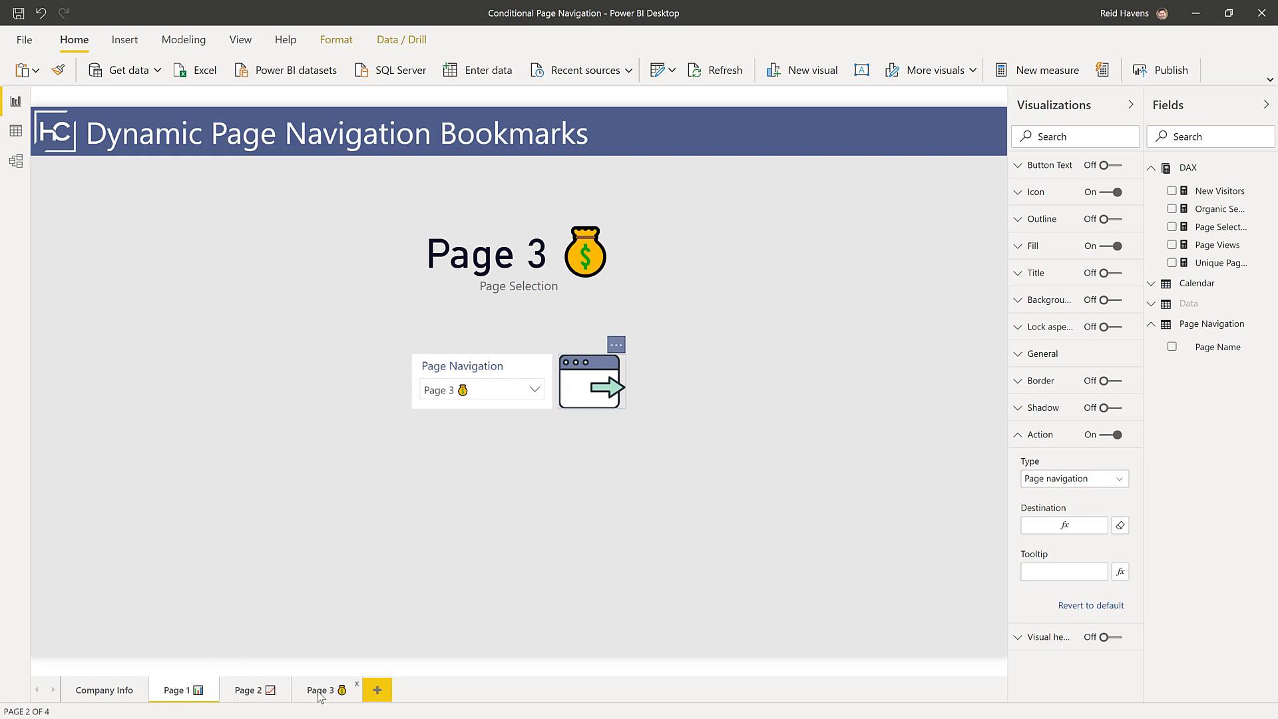
# Step: Edit the Page Navigation query and review its Source table rows (Page 1, Page 2, Page 3) without changes
pyautogui.rightClick(1214, 327)
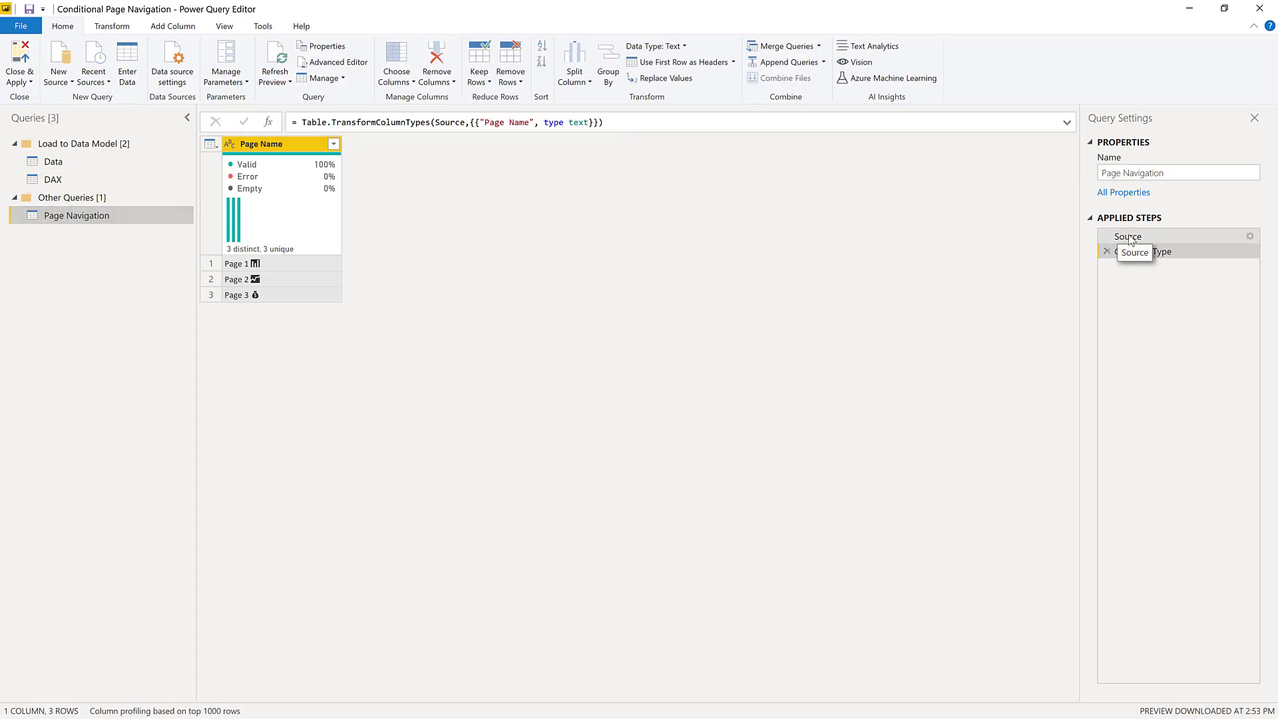
pyautogui.click(1128, 238)
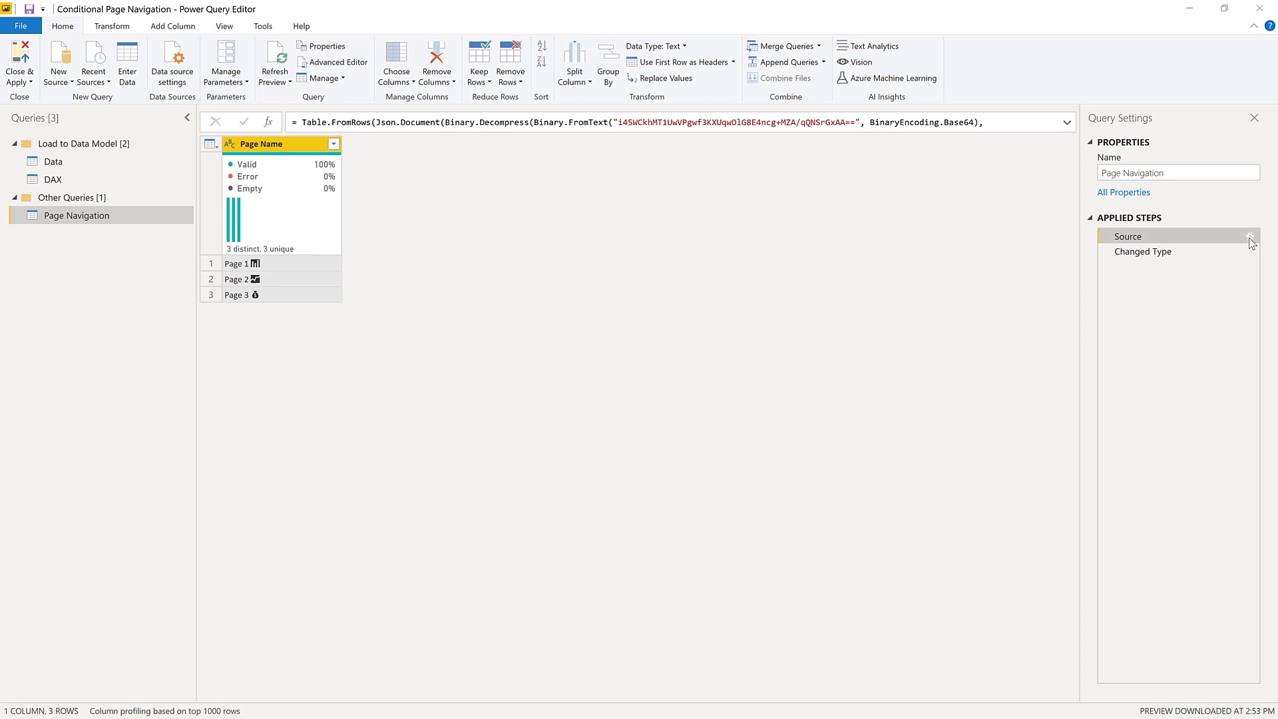
pyautogui.click(1249, 237)
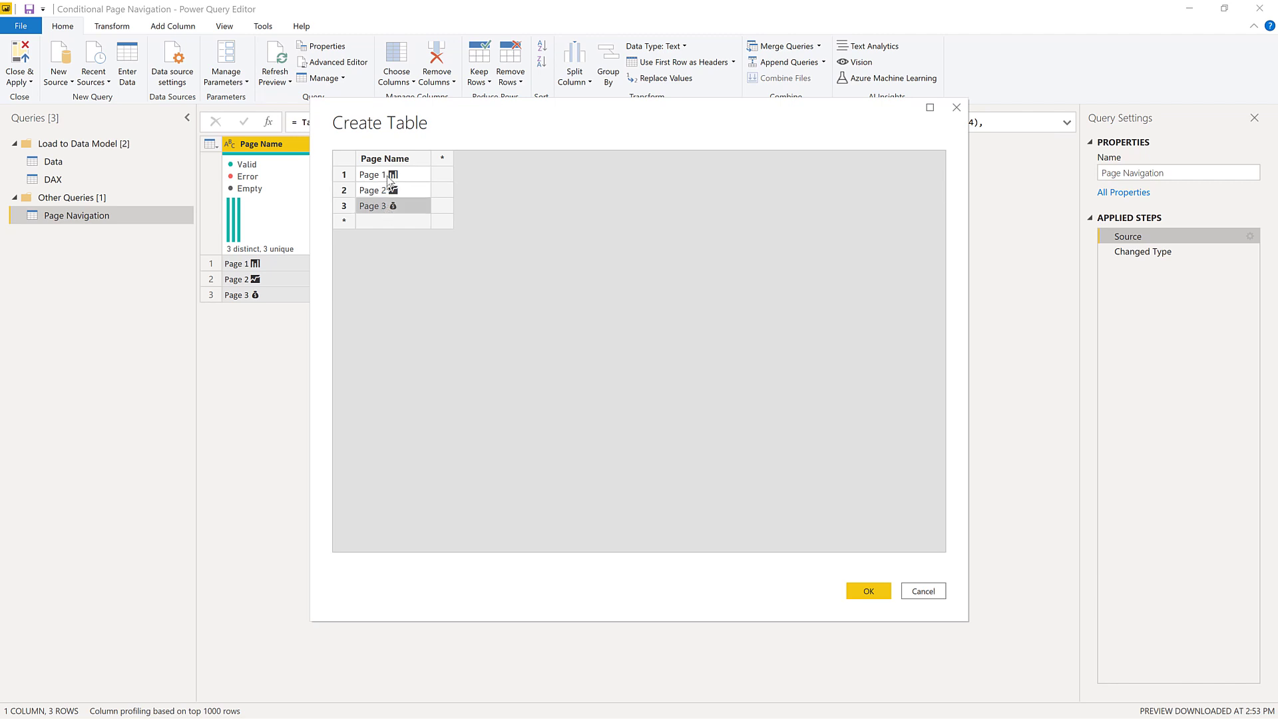
pyautogui.click(388, 179)
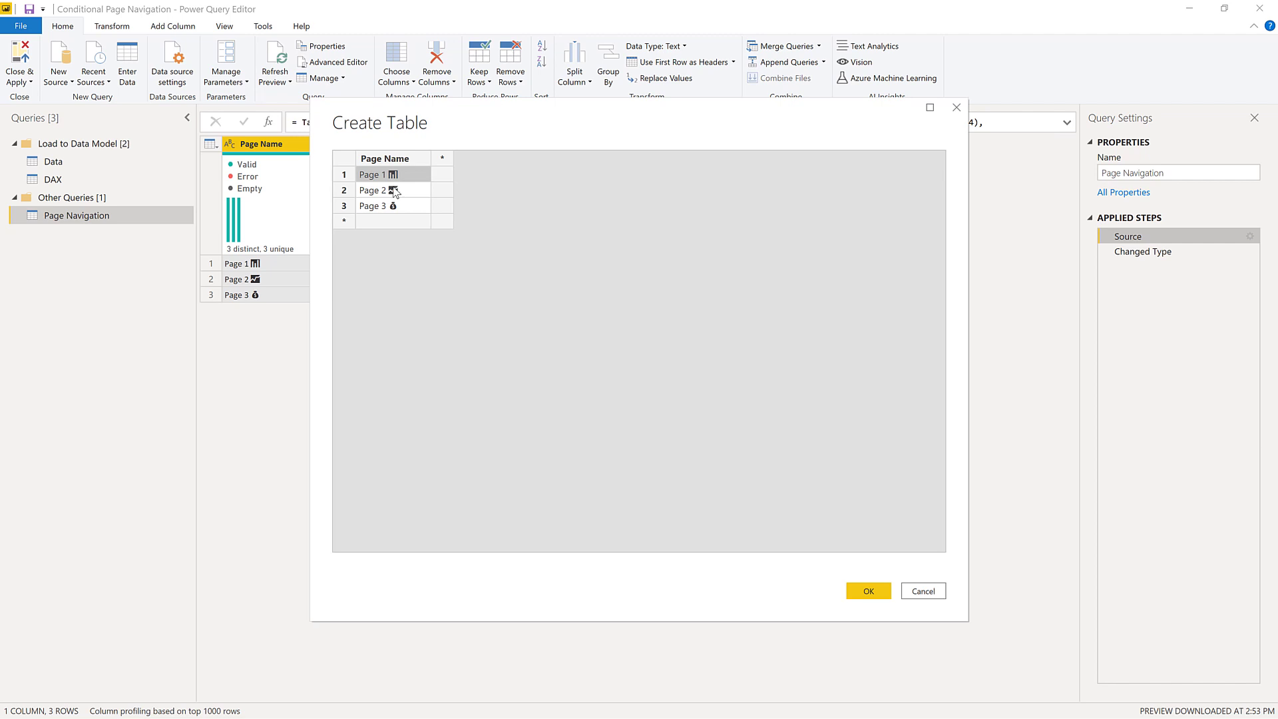
pyautogui.press('Escape')
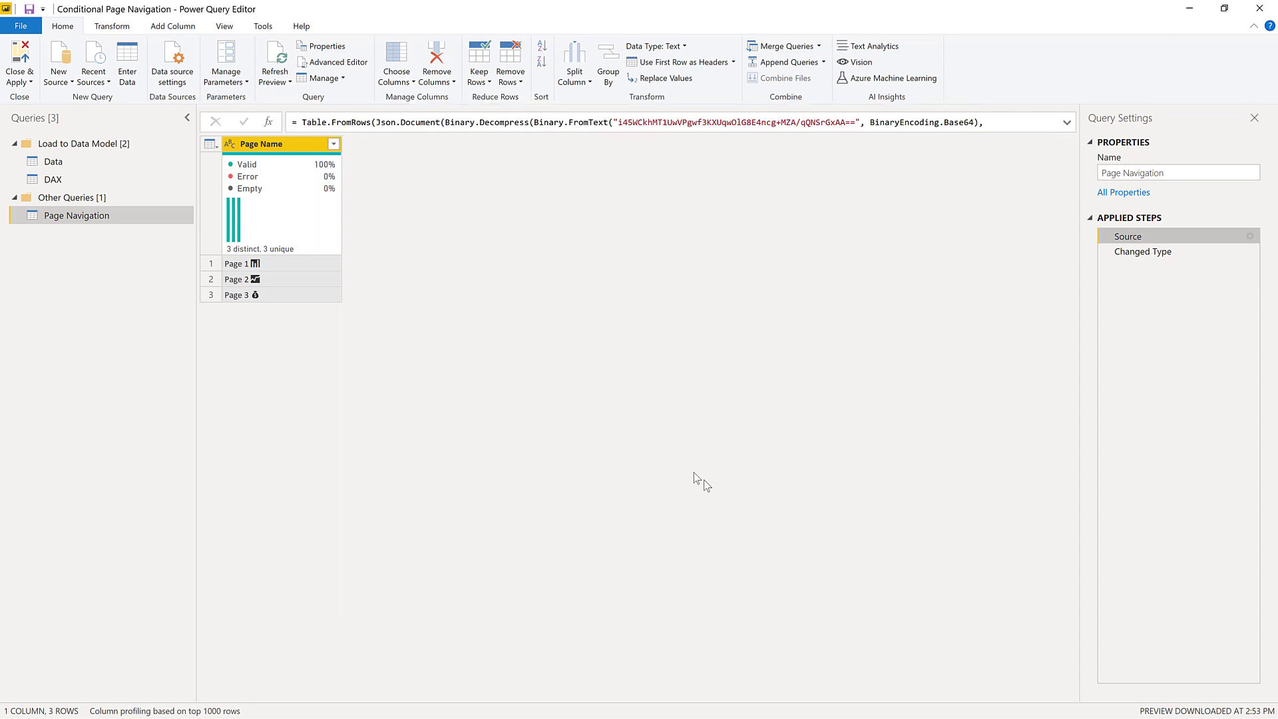
# Step: Close Power Query Editor and confirm the report's slicer still shows Page 3 selected
pyautogui.click(1259, 9)
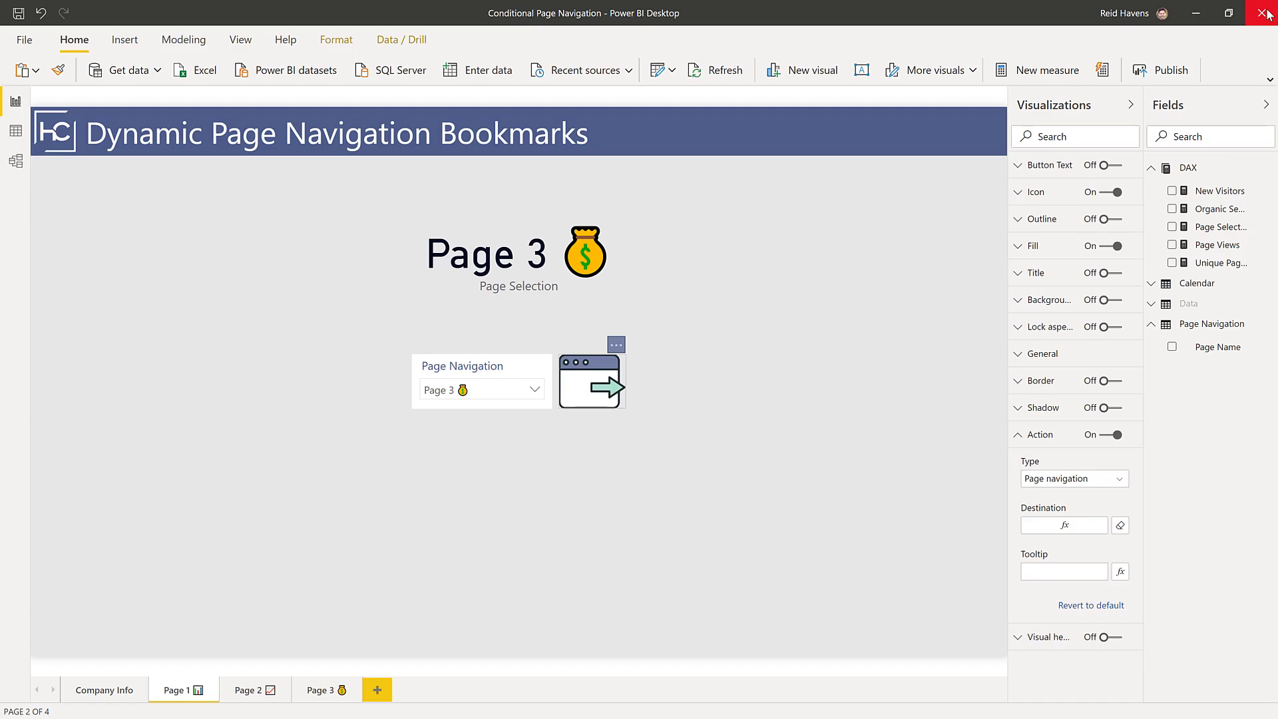
pyautogui.click(1198, 356)
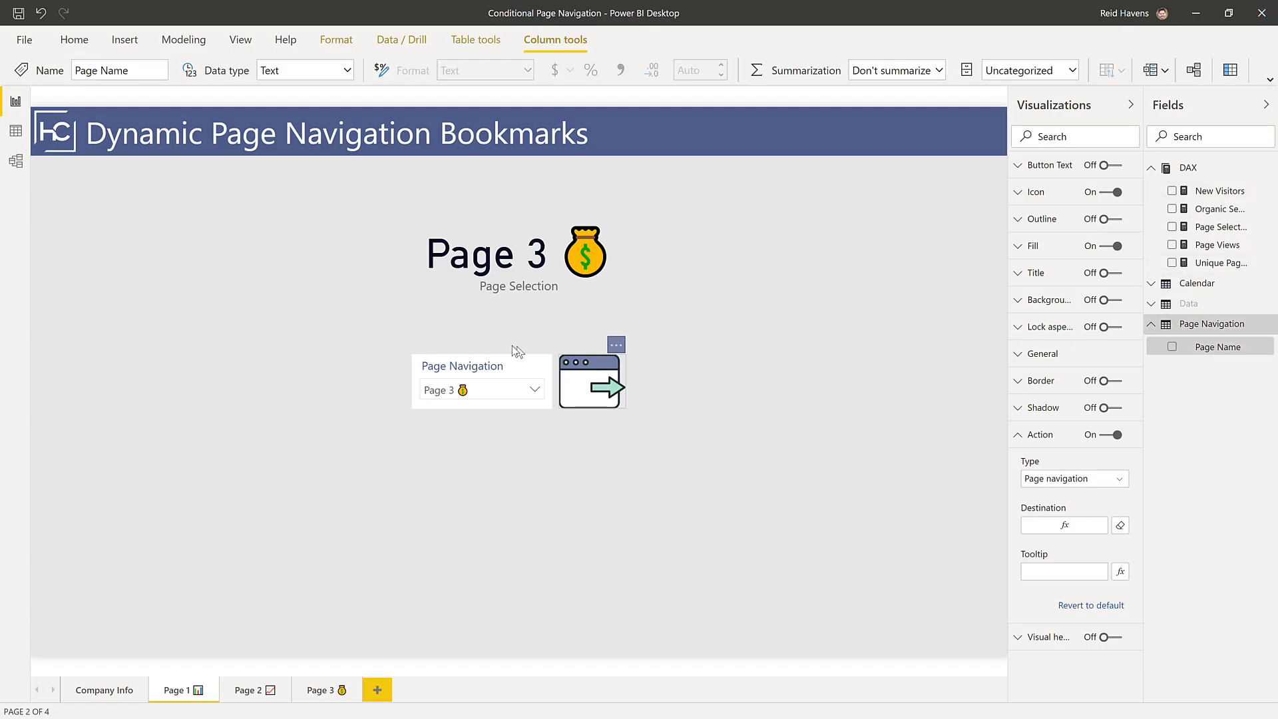
pyautogui.click(459, 371)
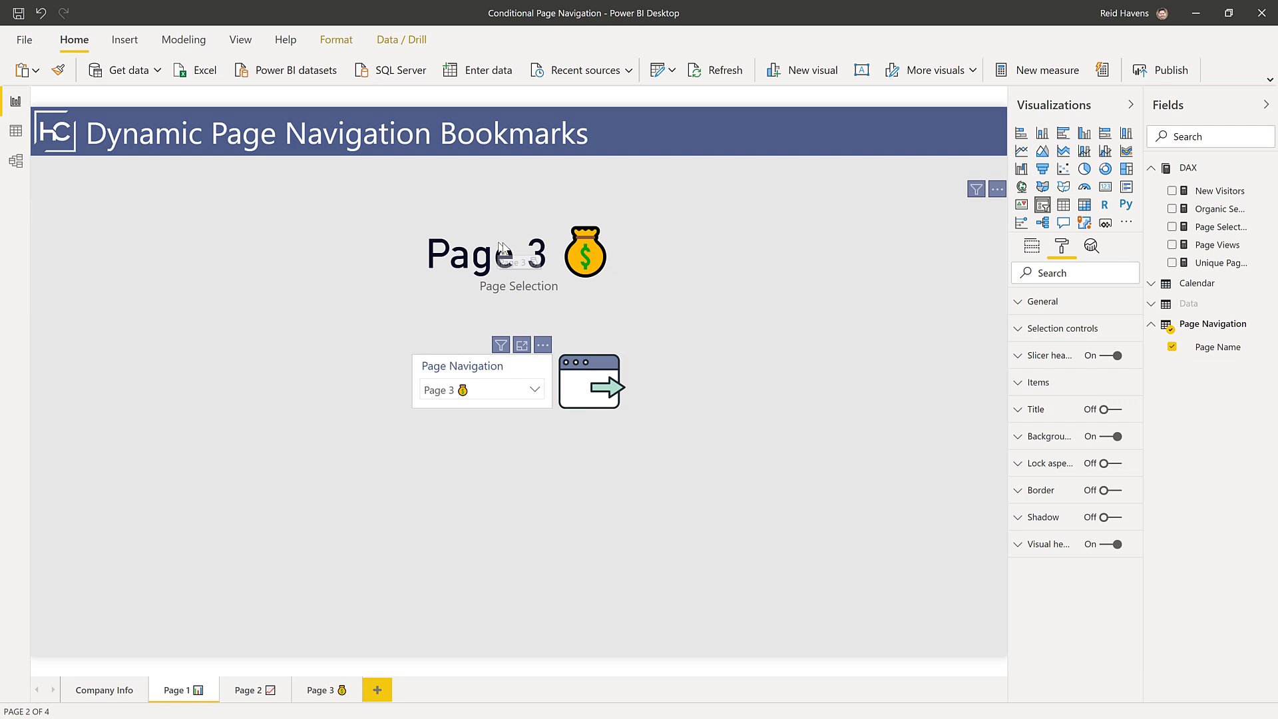
pyautogui.click(576, 384)
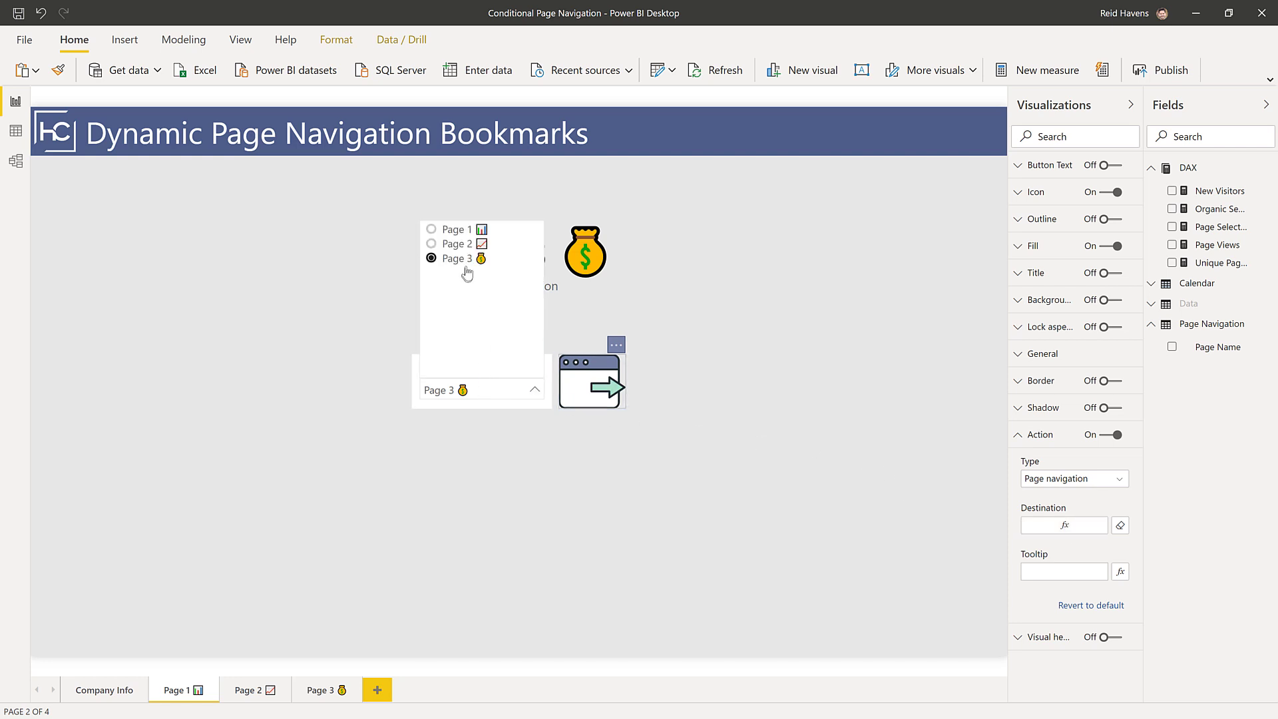
pyautogui.click(479, 404)
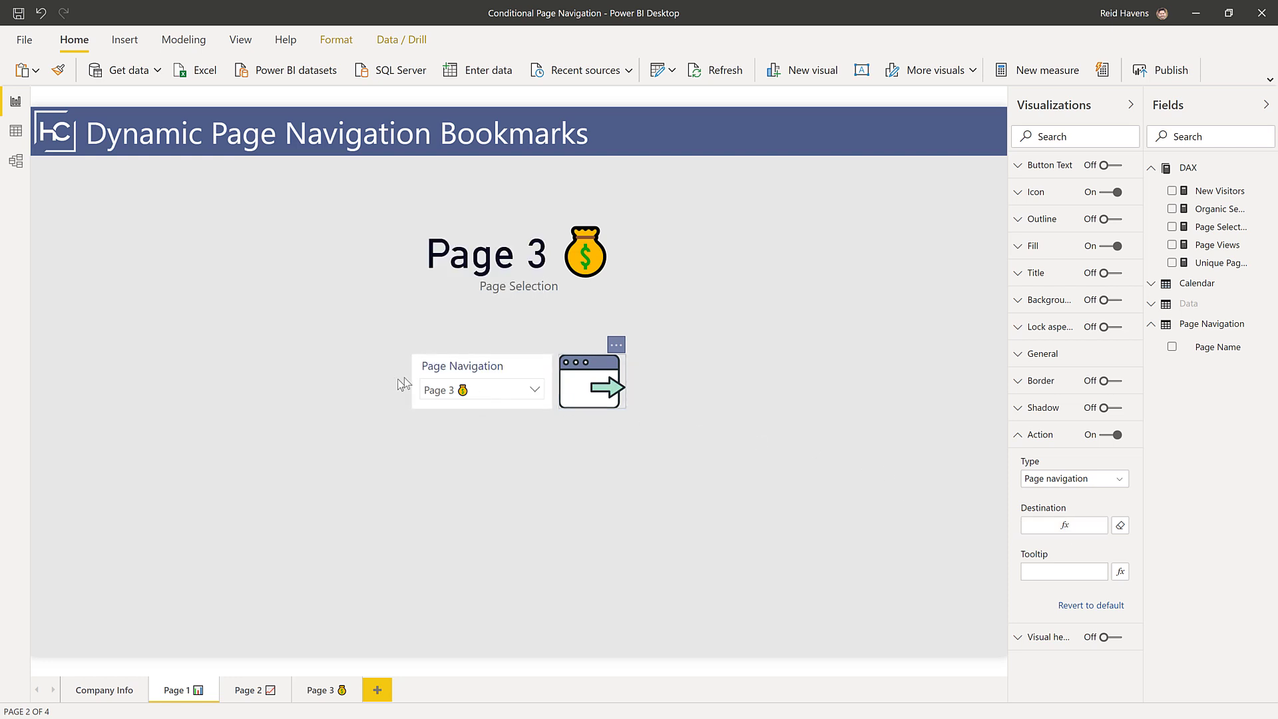
pyautogui.click(459, 391)
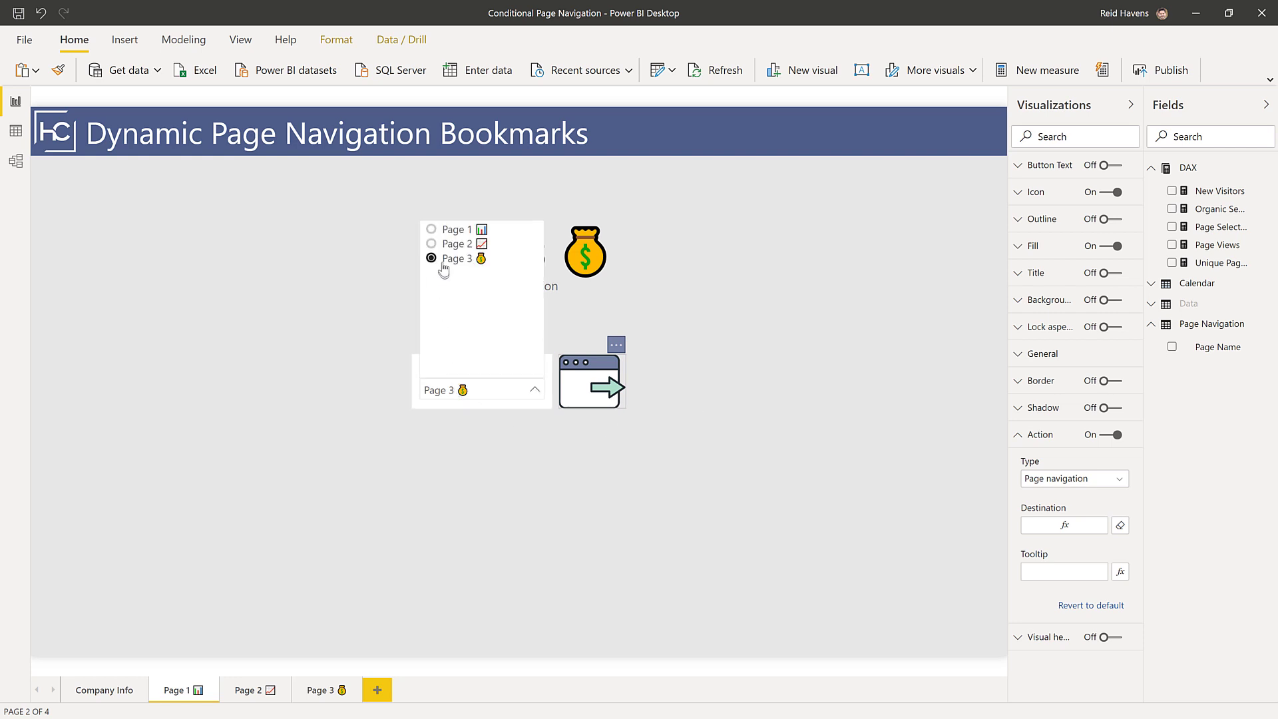
# Step: Open the Sync slicers pane from the View ribbon for the Page Navigation slicer
pyautogui.click(495, 398)
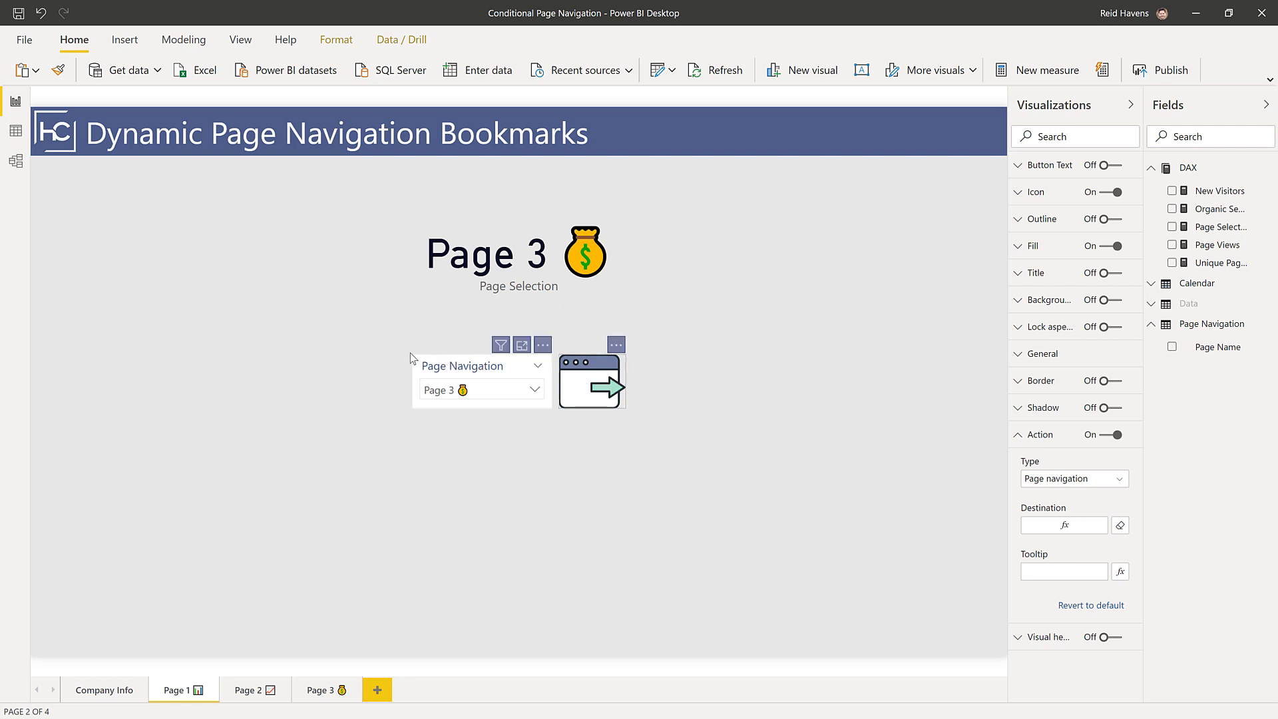
pyautogui.click(441, 370)
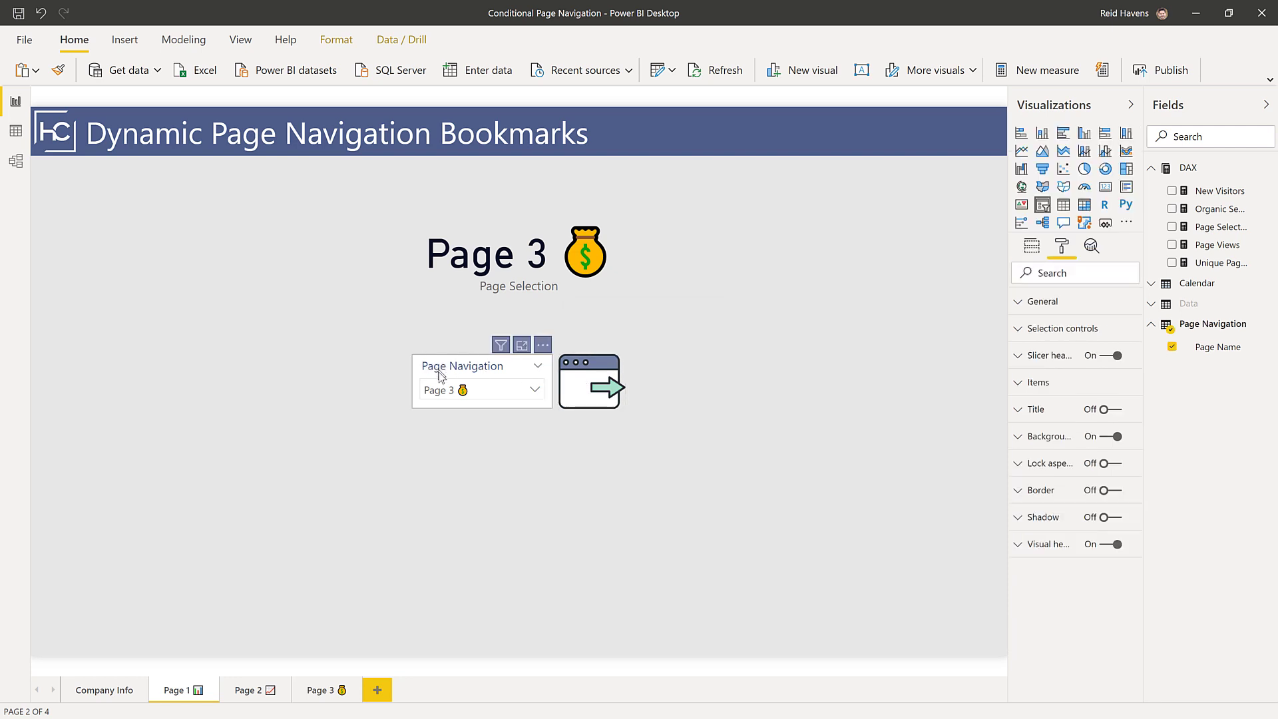
pyautogui.click(240, 39)
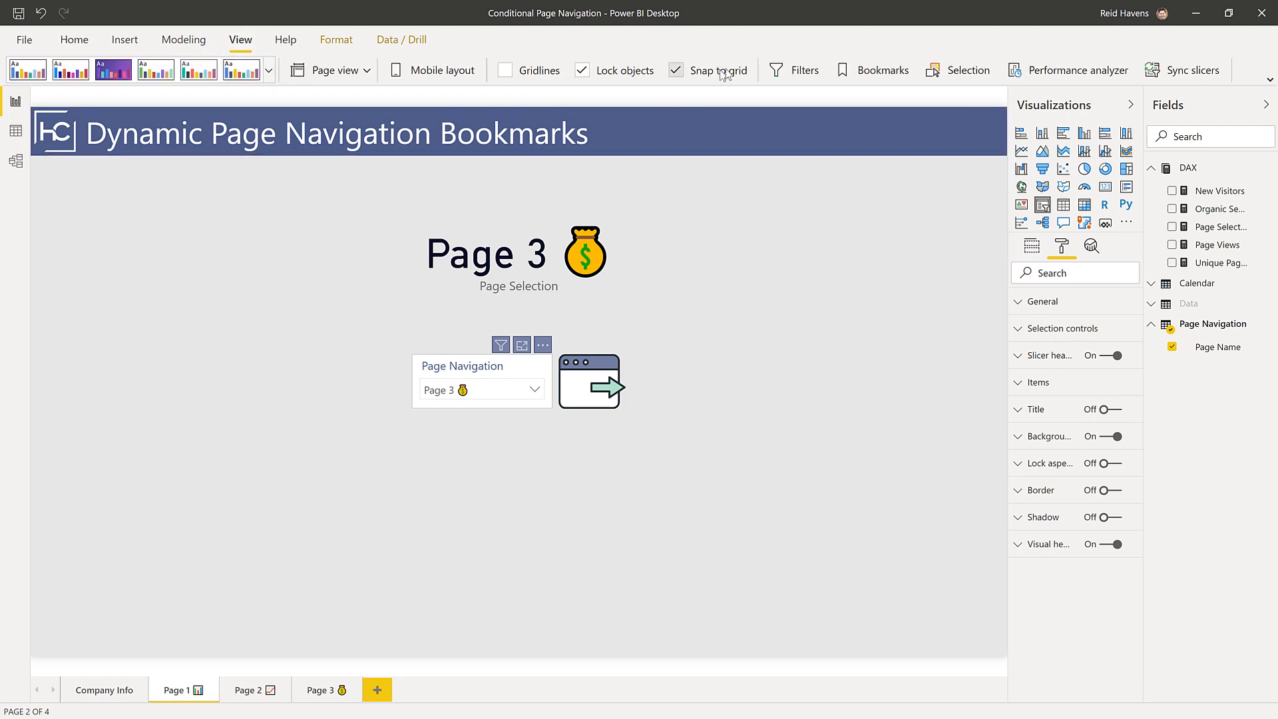
pyautogui.click(1204, 70)
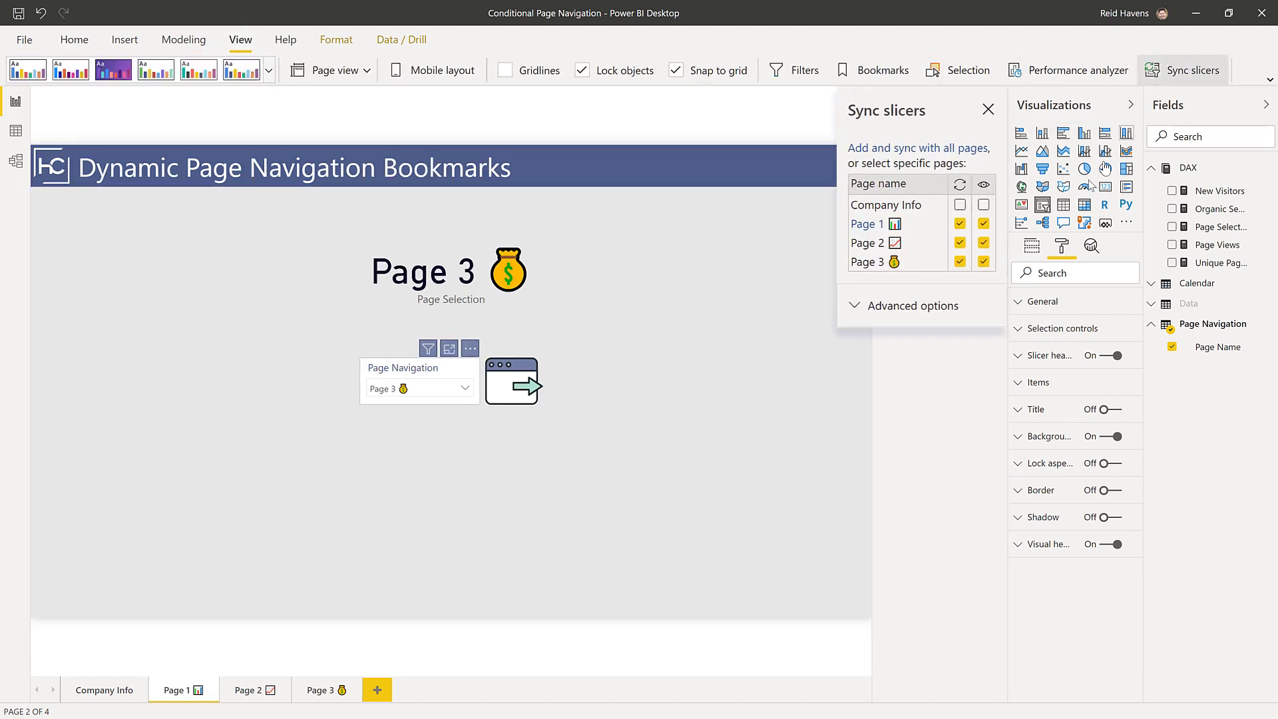